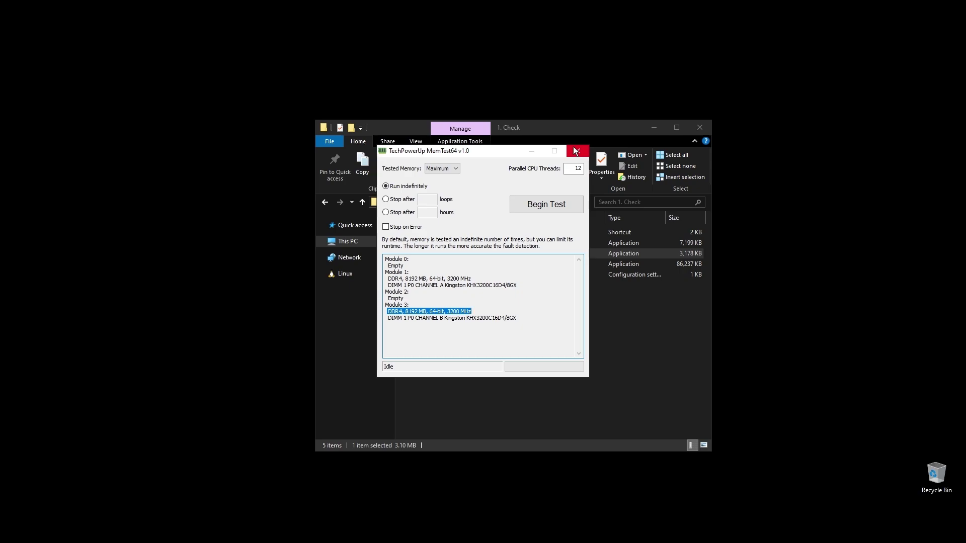
# - Close MemTest64 and start an OCCT CPU test with Extreme mode and Steady load type
pyautogui.click(574, 151)
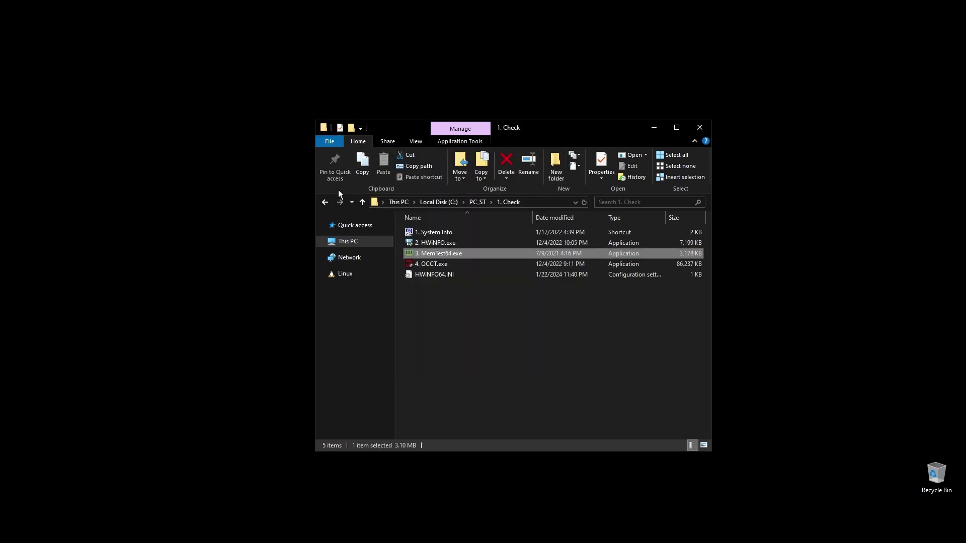
pyautogui.click(433, 267)
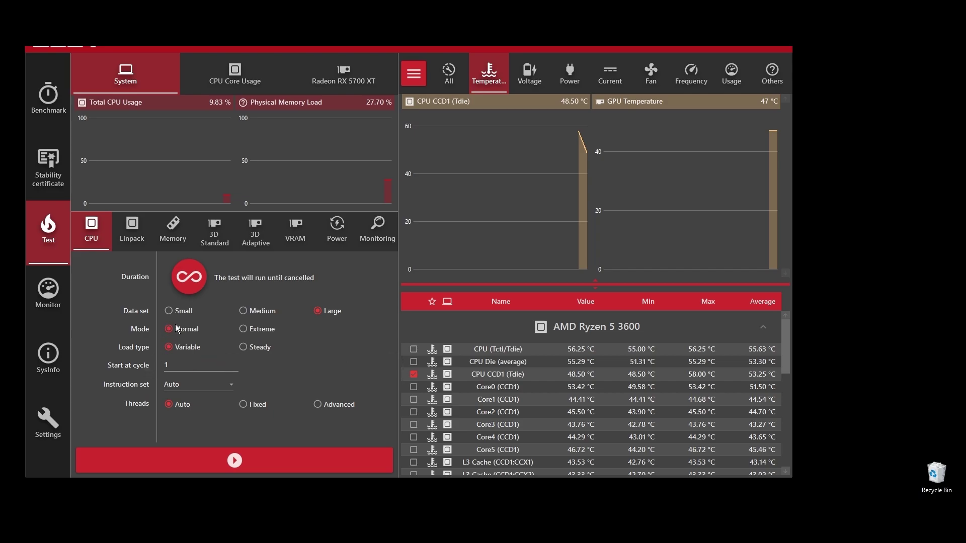
pyautogui.click(245, 329)
pyautogui.click(245, 347)
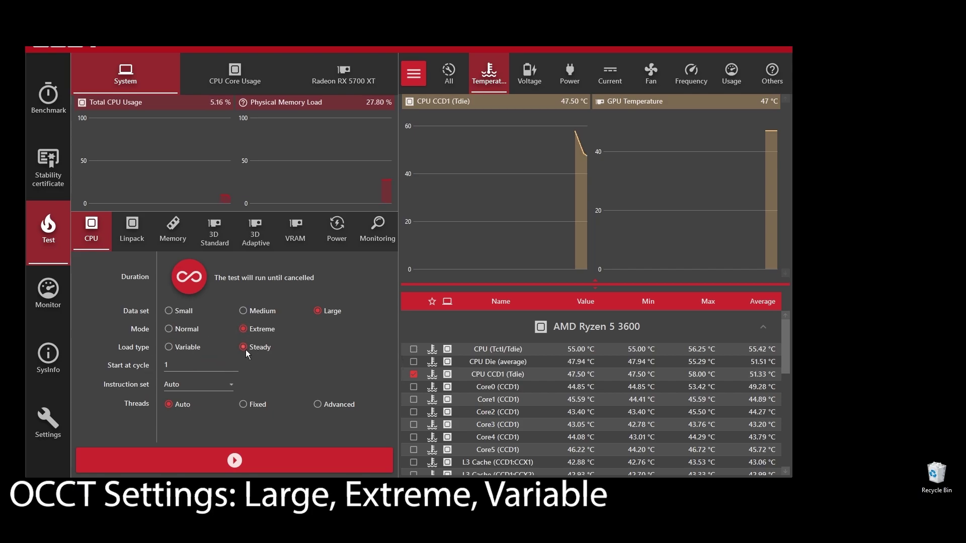
pyautogui.click(270, 461)
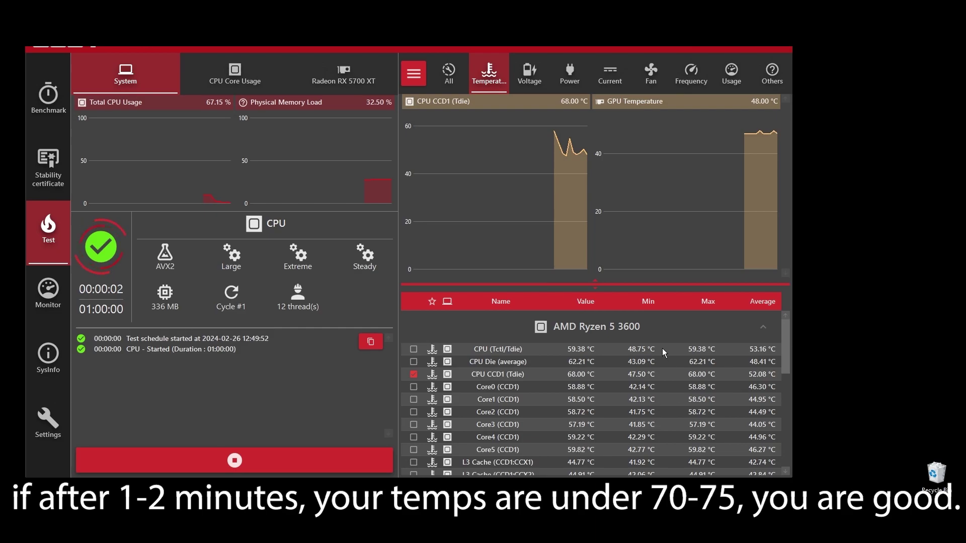
# - Check the CPU frequency and temperature readings under load, and end the OCCT test session
pyautogui.click(690, 74)
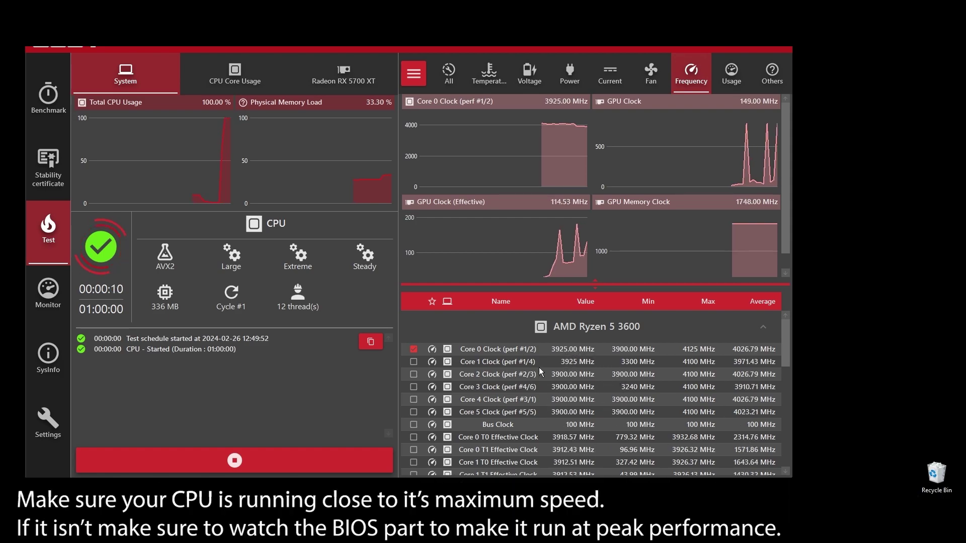
pyautogui.click(495, 74)
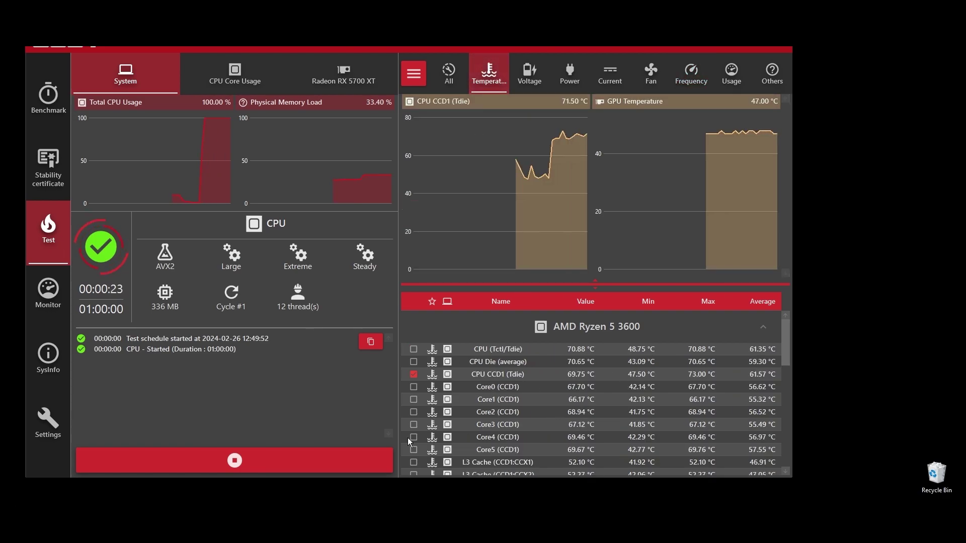
pyautogui.click(363, 460)
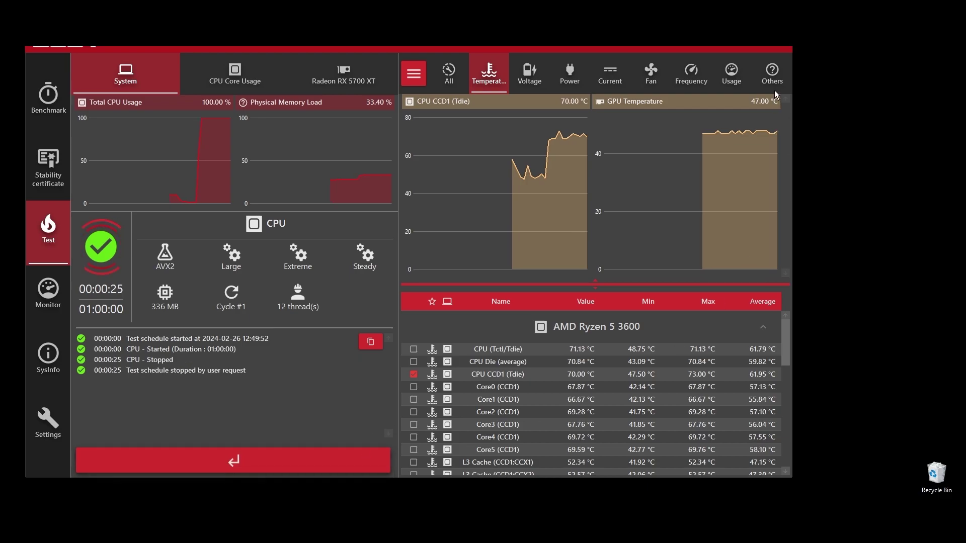
pyautogui.click(778, 48)
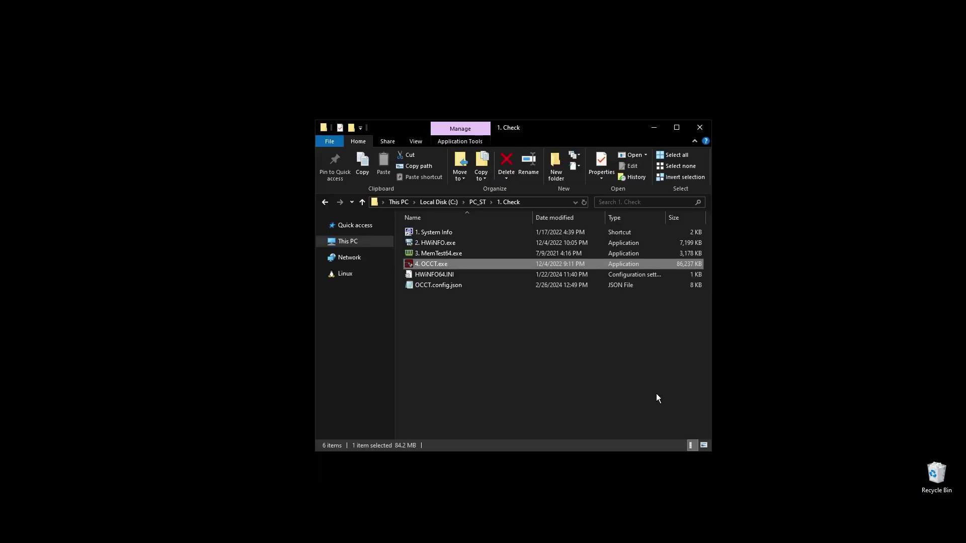
# - Run 1. Dx Web Setup.exe from the 2. Install folder, accepting the agreement and declining the Bing Bar
pyautogui.click(506, 334)
pyautogui.click(325, 202)
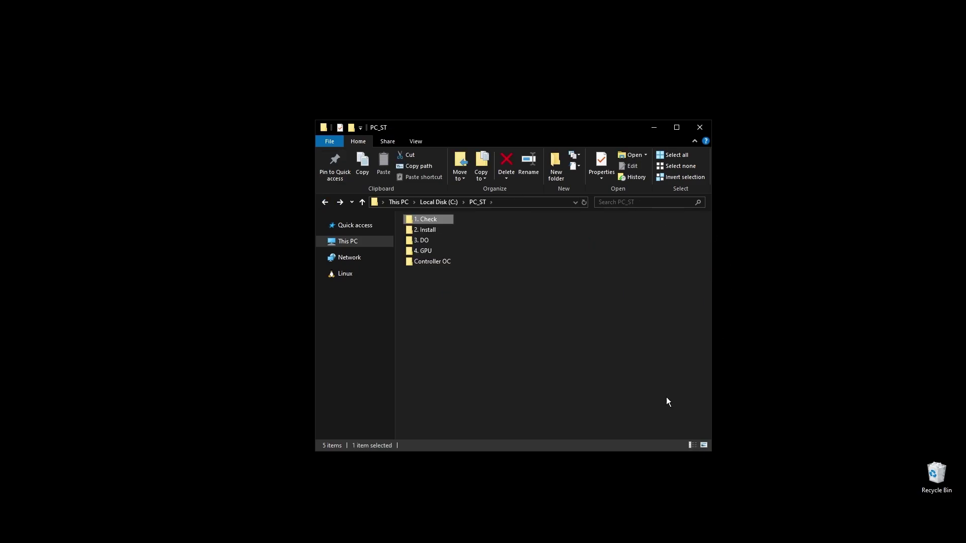
pyautogui.doubleClick(428, 230)
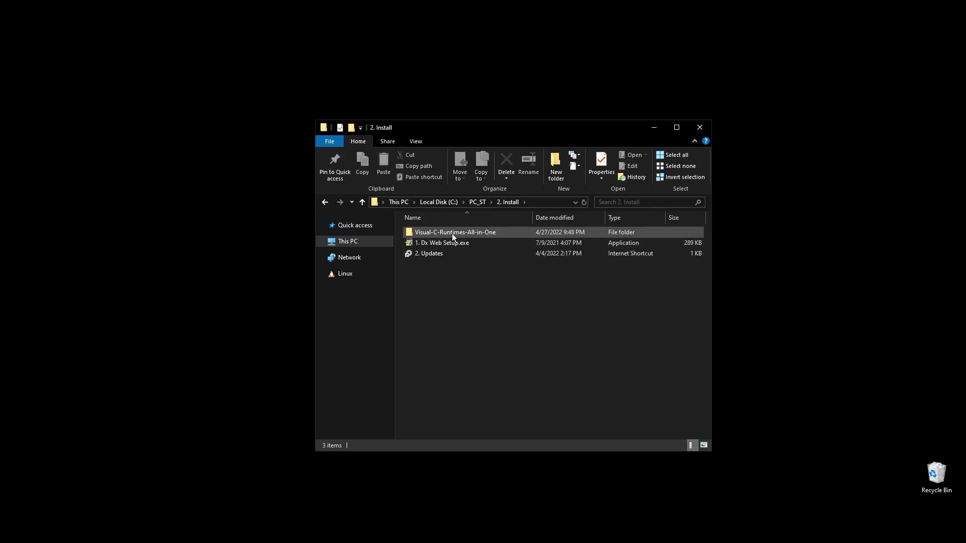
pyautogui.click(447, 242)
pyautogui.doubleClick(447, 243)
pyautogui.click(239, 249)
pyautogui.click(290, 285)
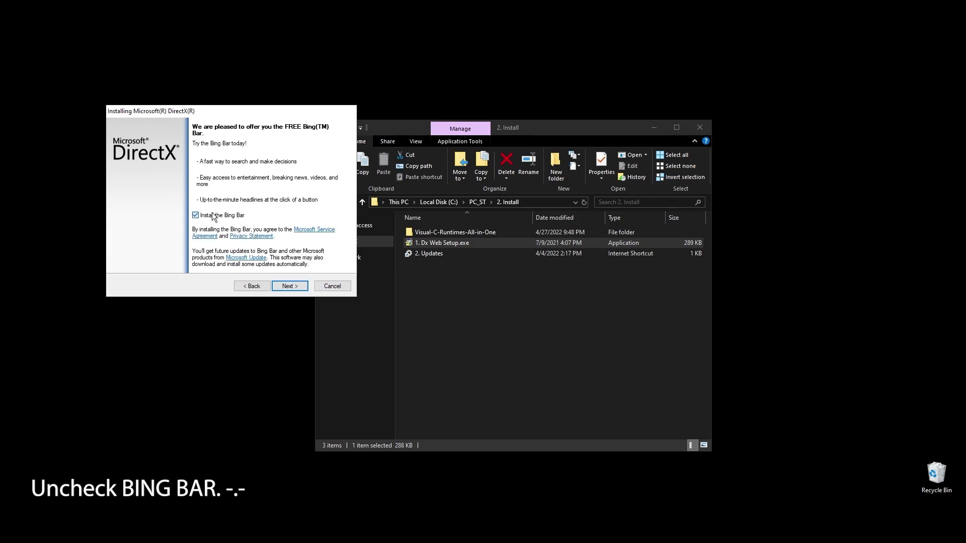
pyautogui.click(280, 287)
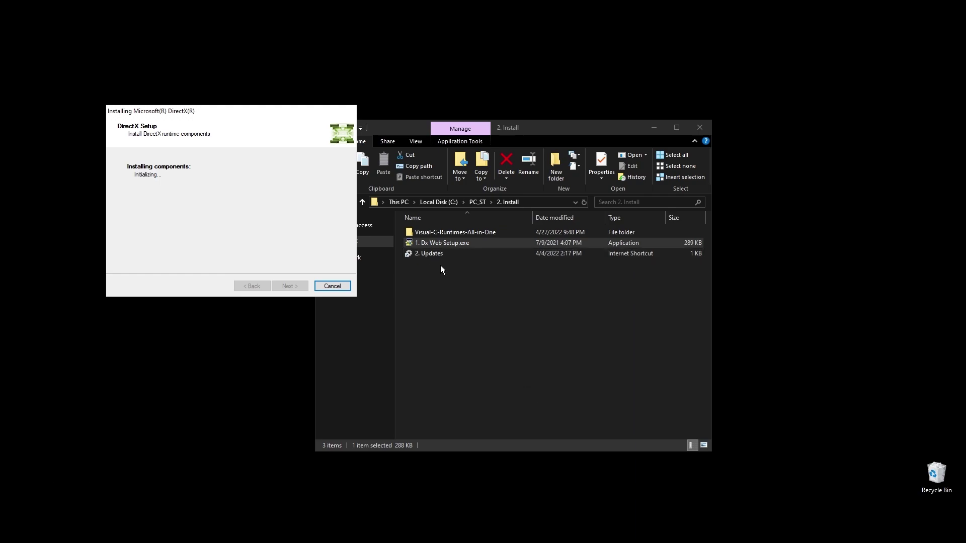
# - Resume Windows updates through the 2. Updates shortcut and finish the DirectX setup
pyautogui.doubleClick(425, 252)
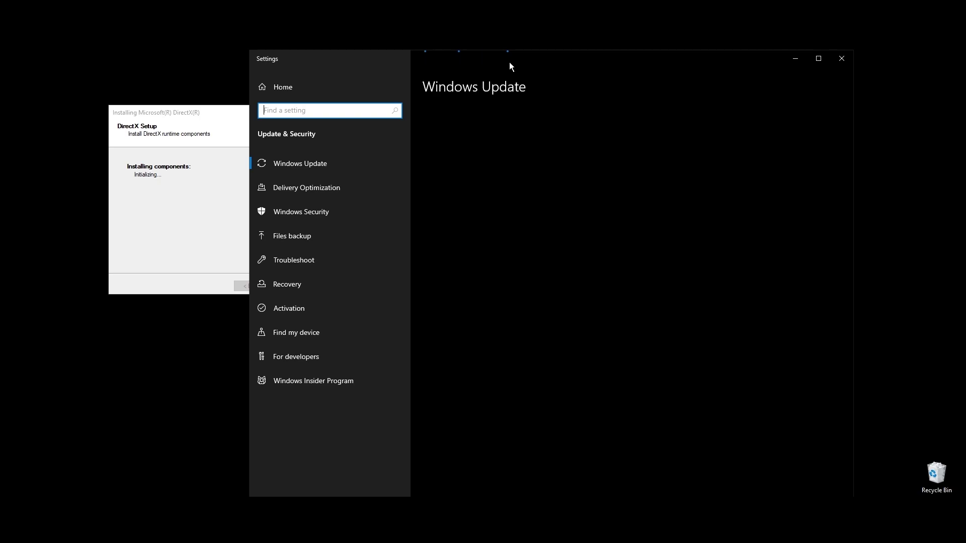
pyautogui.moveTo(510, 63); pyautogui.dragTo(612, 59)
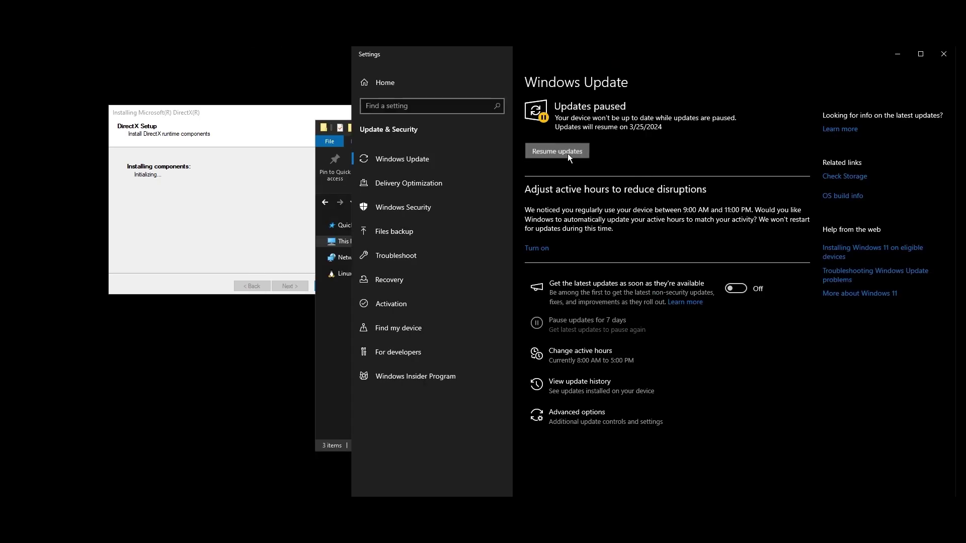
pyautogui.click(568, 153)
pyautogui.click(298, 262)
pyautogui.click(300, 286)
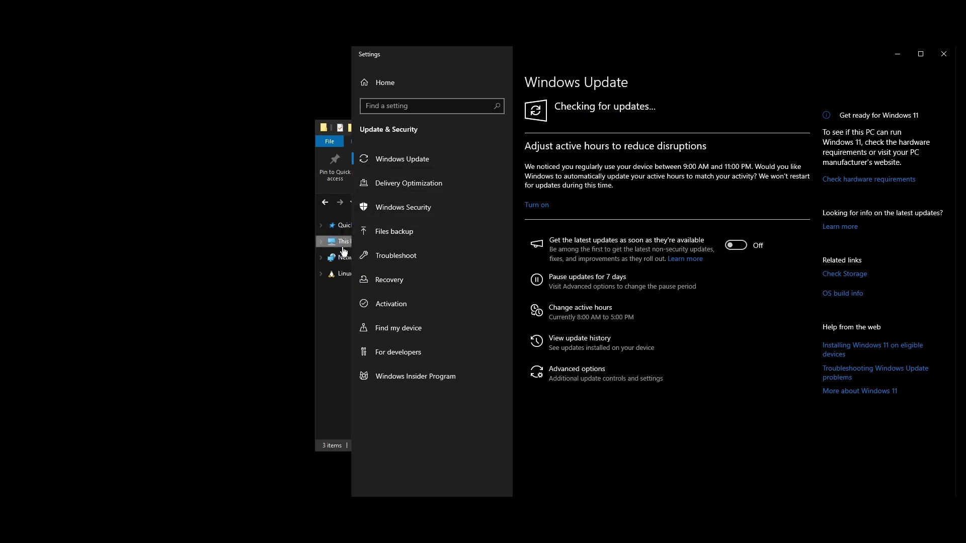
# - Arrange the 2. Install folder window and the Windows Update window side by side
pyautogui.moveTo(351, 249); pyautogui.dragTo(667, 241)
pyautogui.moveTo(529, 128); pyautogui.dragTo(290, 124)
pyautogui.moveTo(720, 55); pyautogui.dragTo(635, 60)
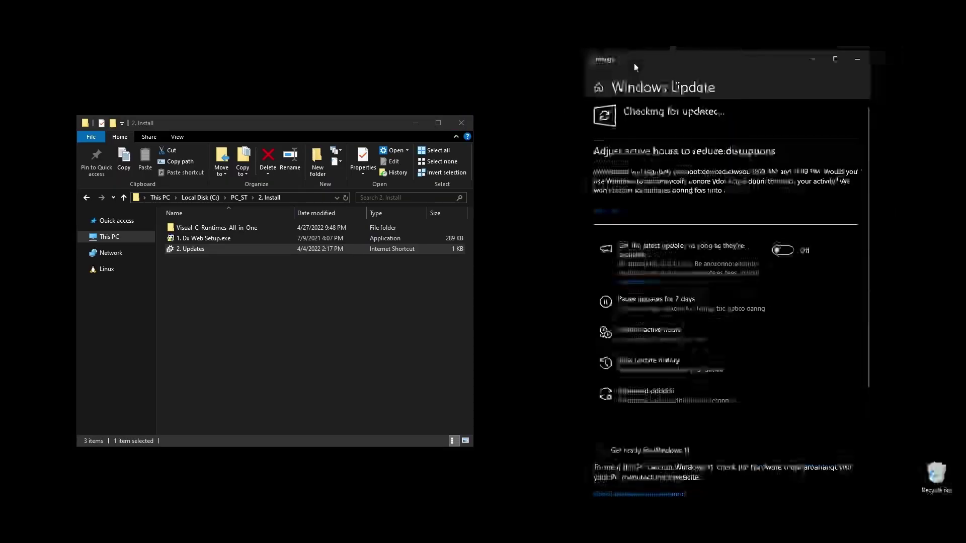
# - Run install_all.bat from the Visual-C-Runtimes-All-in-One folder
pyautogui.doubleClick(229, 227)
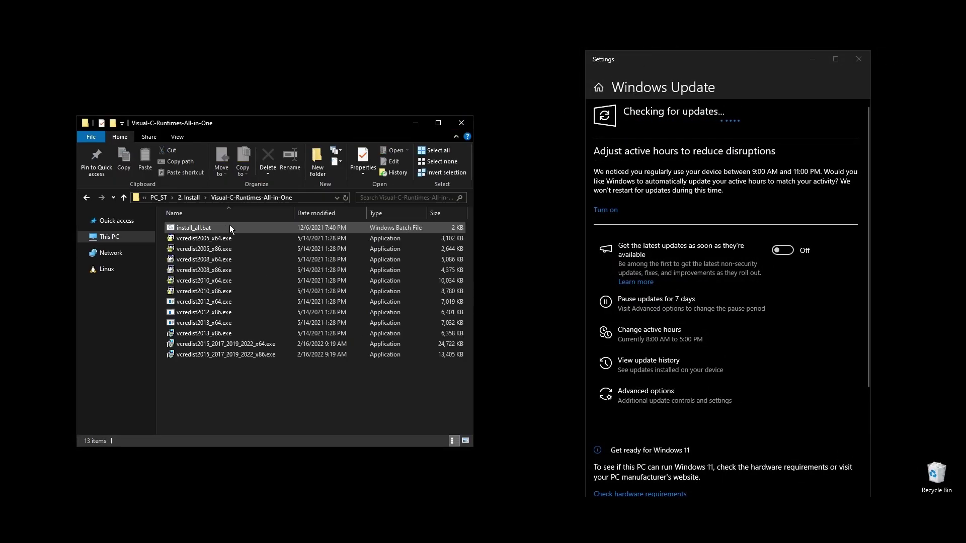
pyautogui.rightClick(185, 231)
pyautogui.click(234, 272)
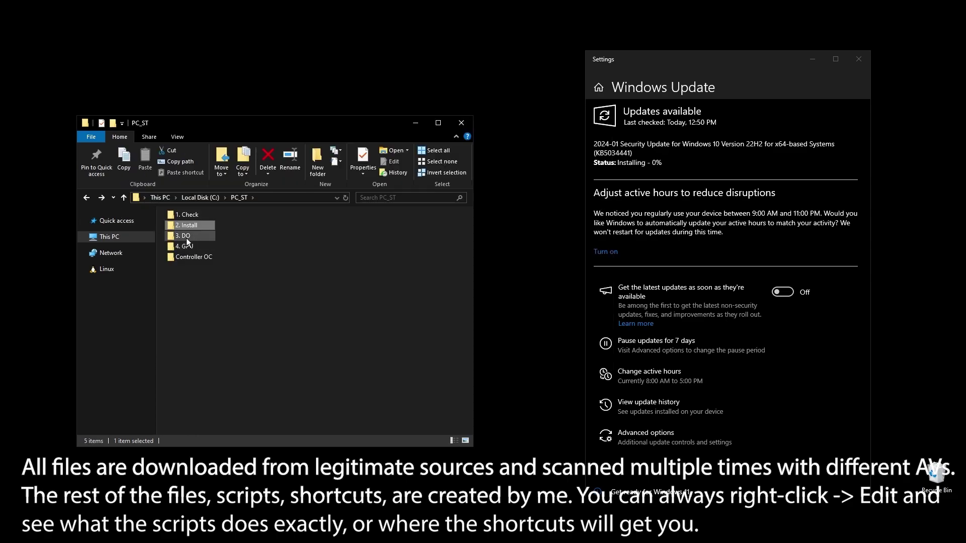
# - Run the 2. PP.cmd script from the 3. DO folder and dismiss its console window
pyautogui.doubleClick(186, 238)
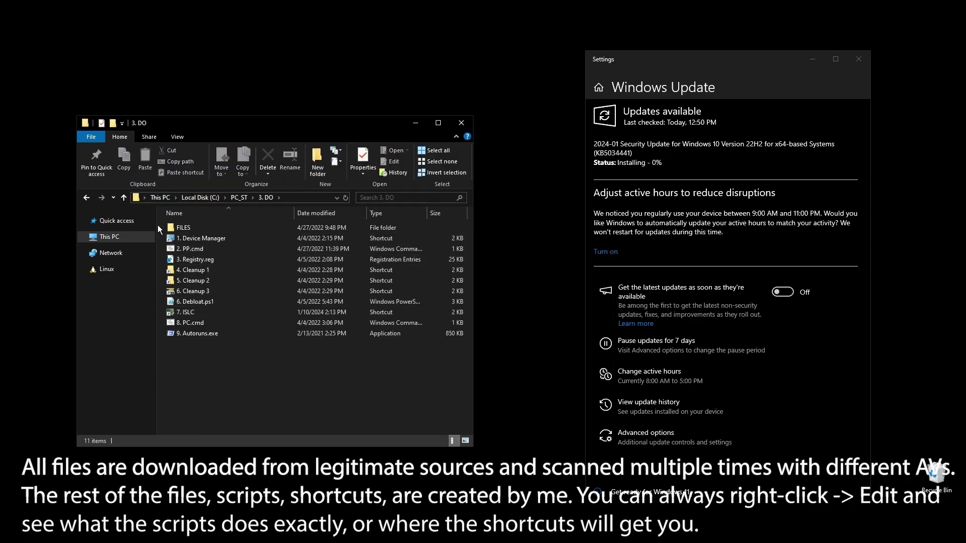
pyautogui.doubleClick(188, 249)
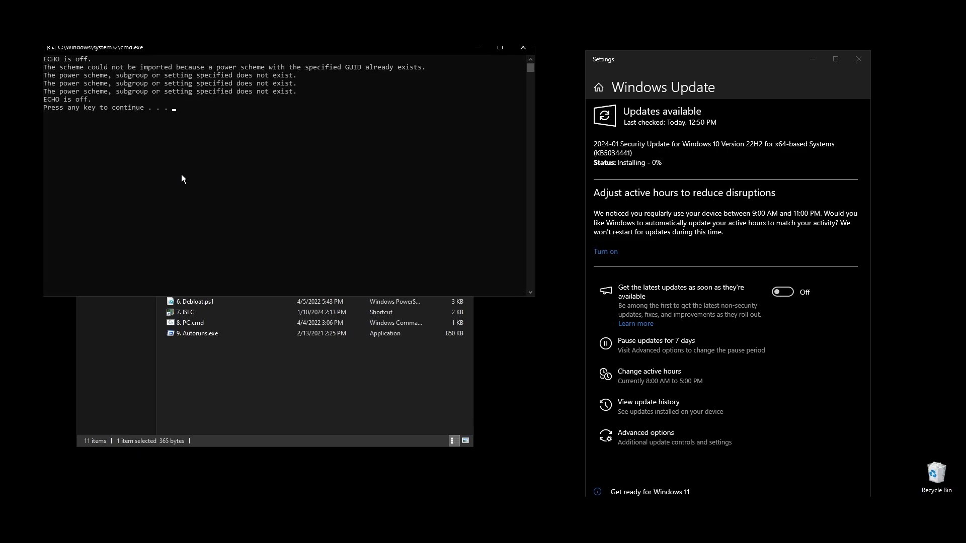
pyautogui.press('space')
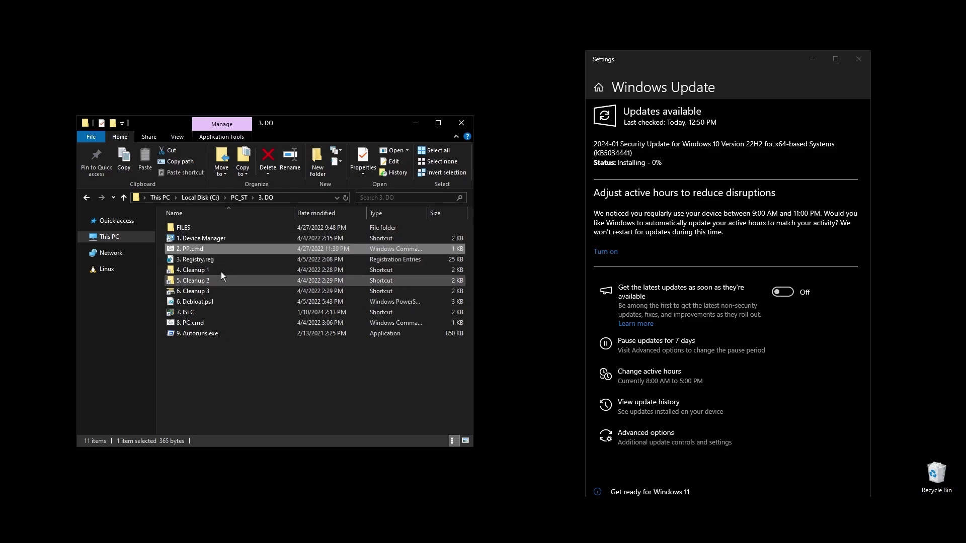
# - Open 3. Registry.reg in Notepad++ and review the registry settings it contains
pyautogui.rightClick(204, 259)
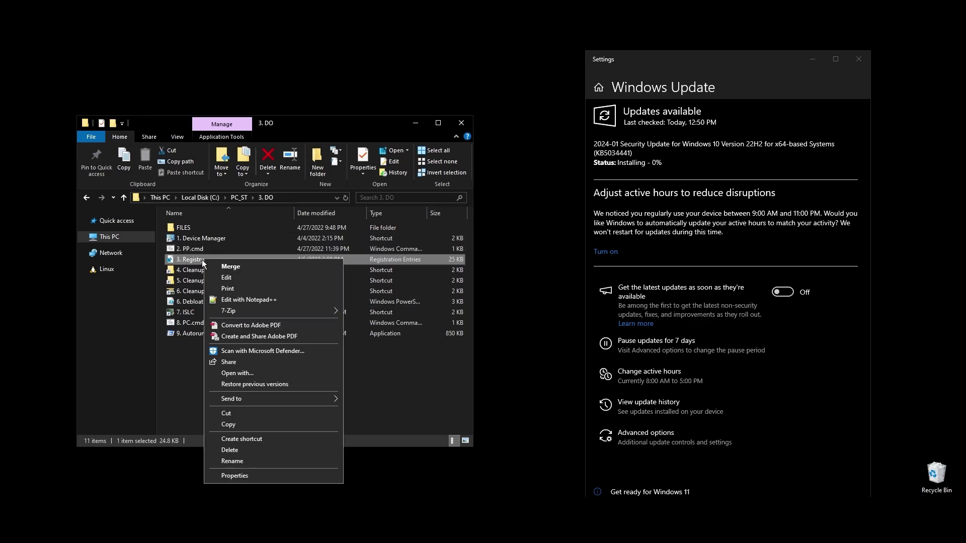
pyautogui.click(249, 300)
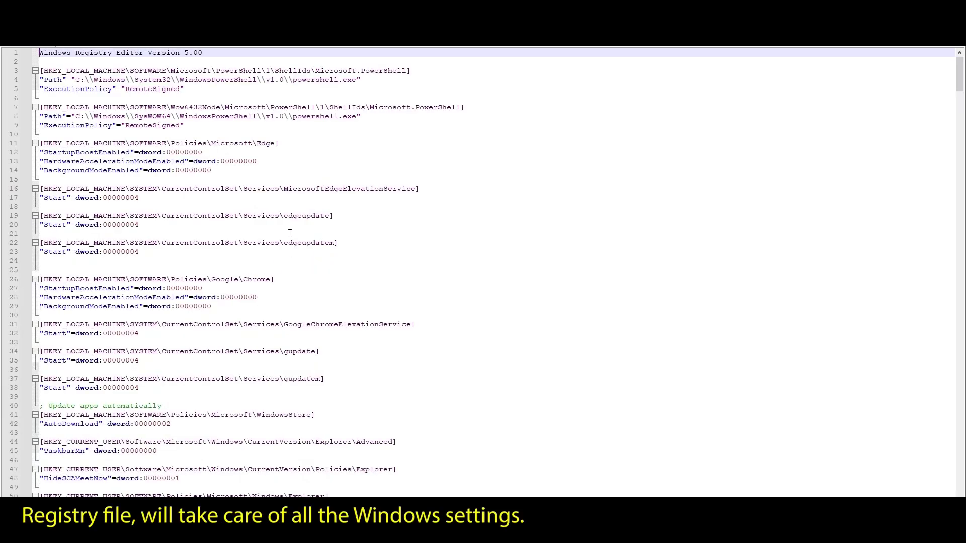
pyautogui.scroll(-7, 468, 267)
pyautogui.moveTo(959, 90); pyautogui.dragTo(958, 70)
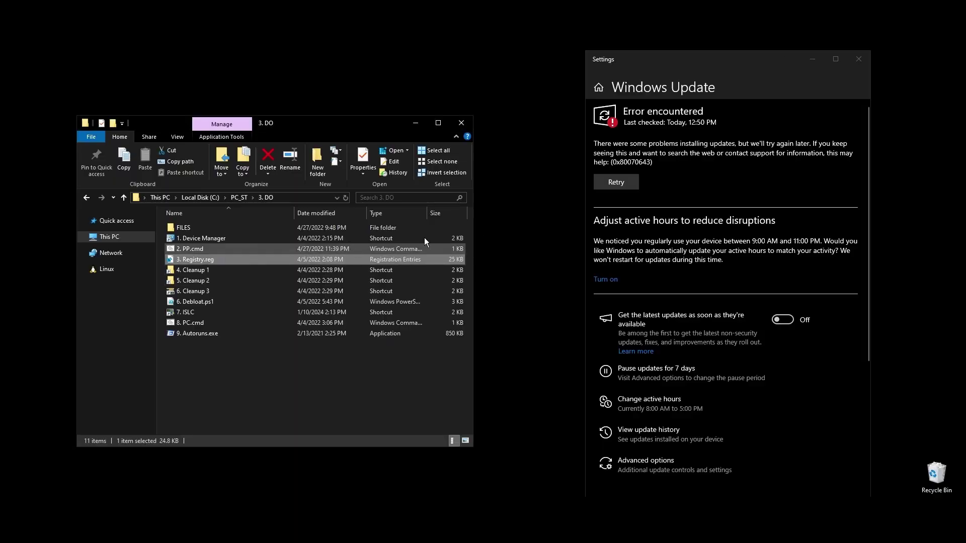
# - Close Windows Update and merge 3. Registry.reg into the Windows registry
pyautogui.click(858, 59)
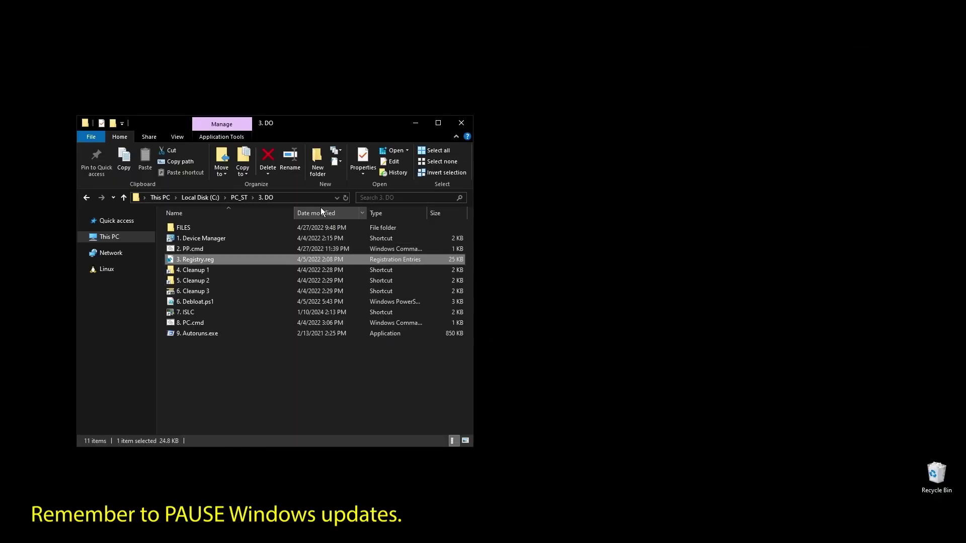
pyautogui.moveTo(324, 128); pyautogui.dragTo(445, 103)
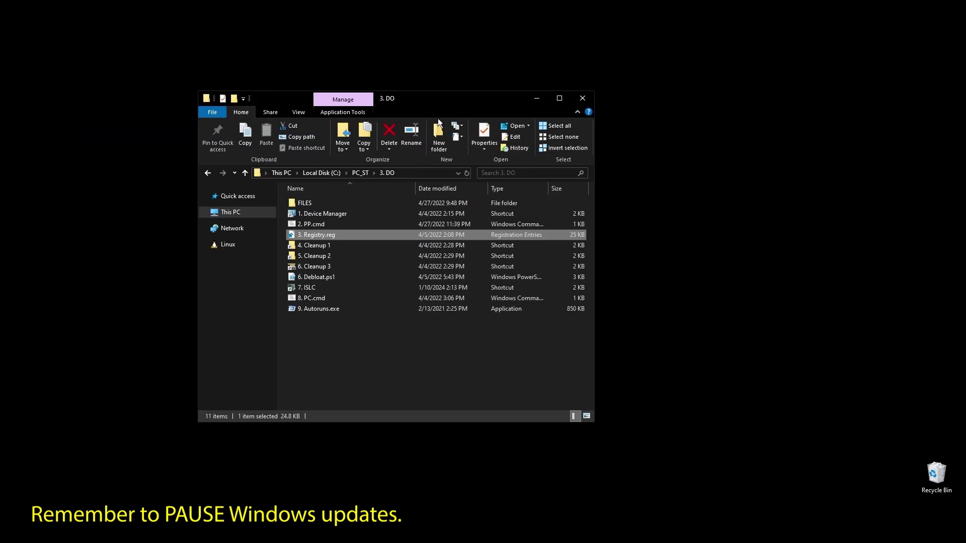
pyautogui.doubleClick(314, 239)
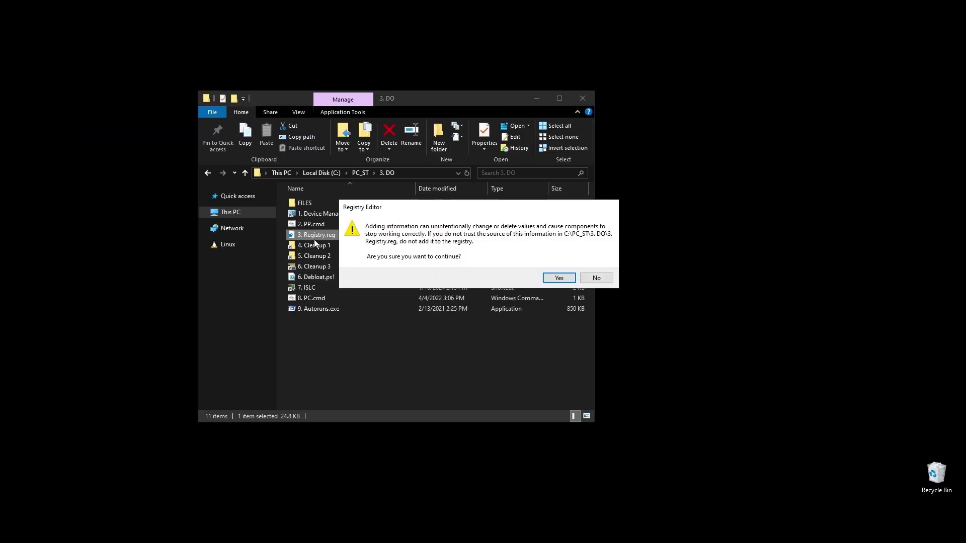
pyautogui.click(557, 278)
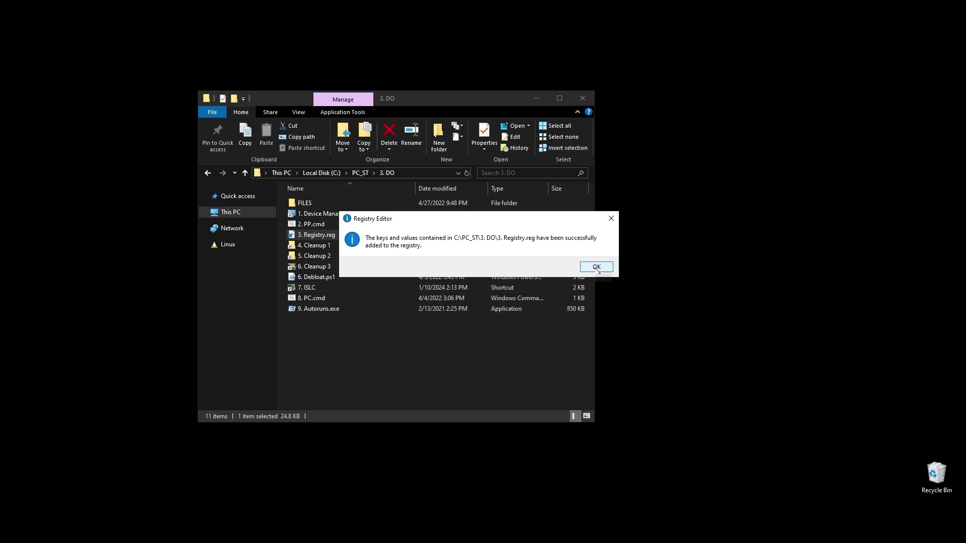
pyautogui.click(595, 267)
# - Delete all the files and folders in the AppData\Local\Temp folder opened through 4. Cleanup 1
pyautogui.click(322, 246)
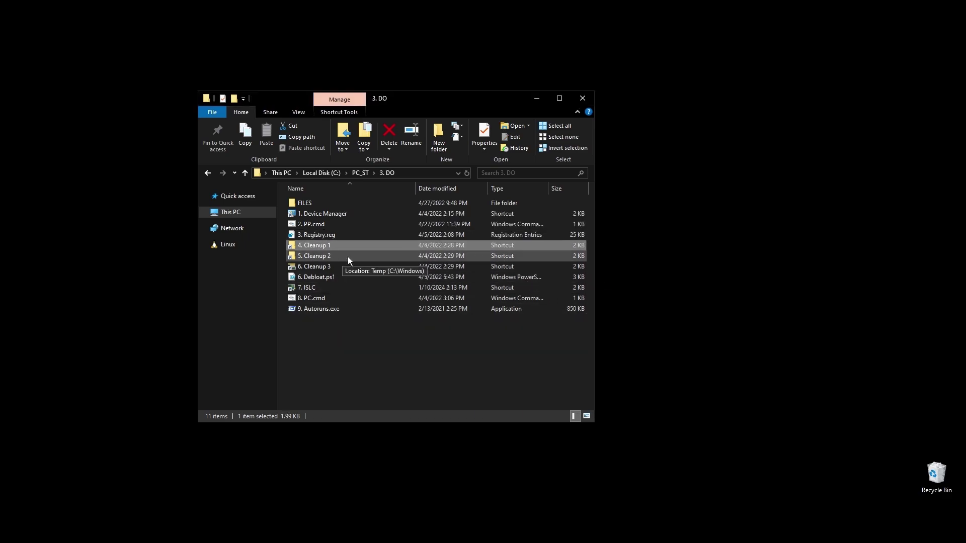
pyautogui.doubleClick(328, 247)
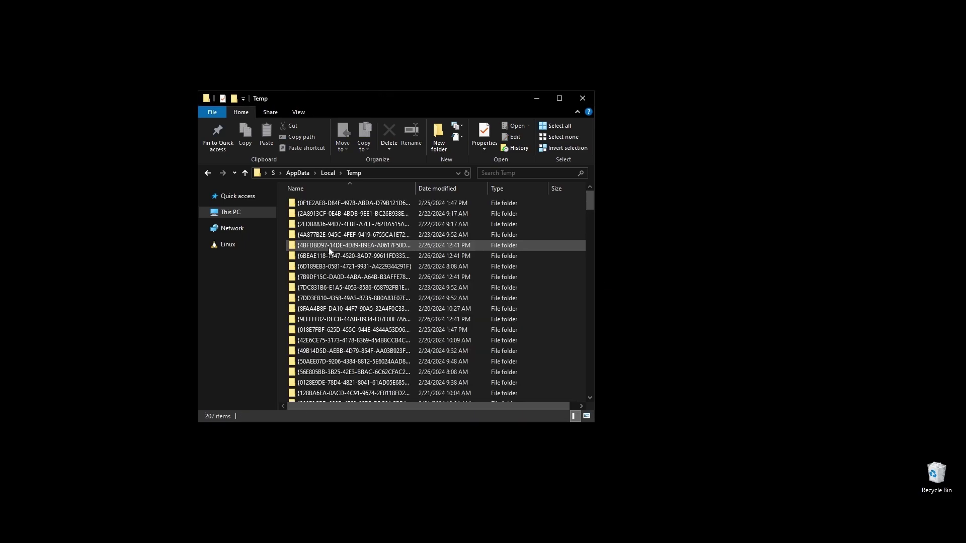
pyautogui.click(554, 276)
pyautogui.hotkey('ctrl', 'a')
pyautogui.press('Delete')
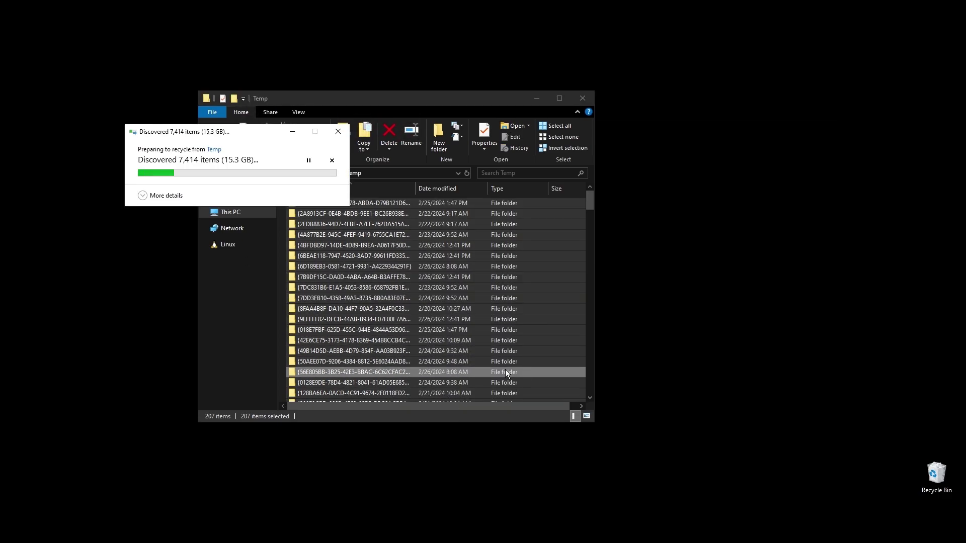
pyautogui.press('Return')
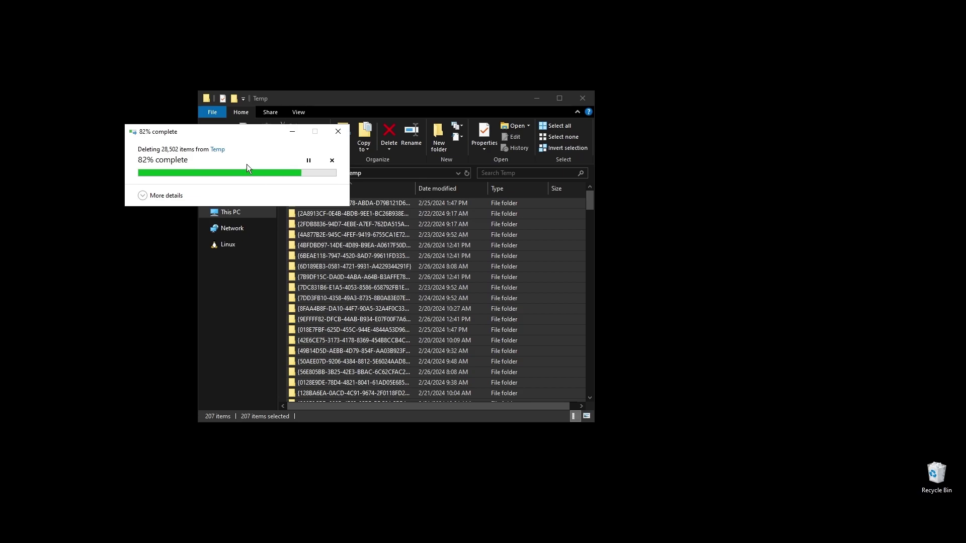
pyautogui.click(272, 237)
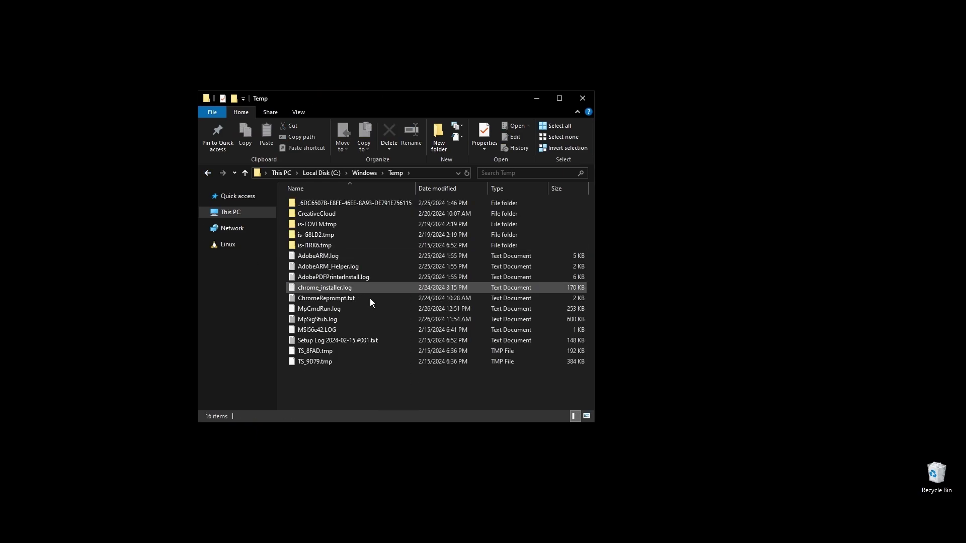
# - Delete the temporary files in C:\Windows\Temp and return to the 3. DO folder
pyautogui.moveTo(394, 407); pyautogui.dragTo(329, 220)
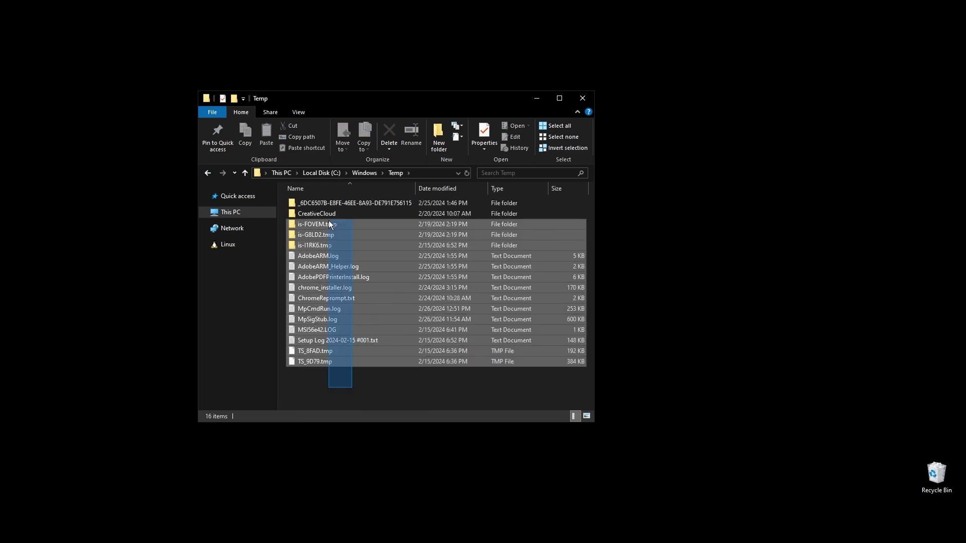
pyautogui.click(389, 133)
pyautogui.click(472, 215)
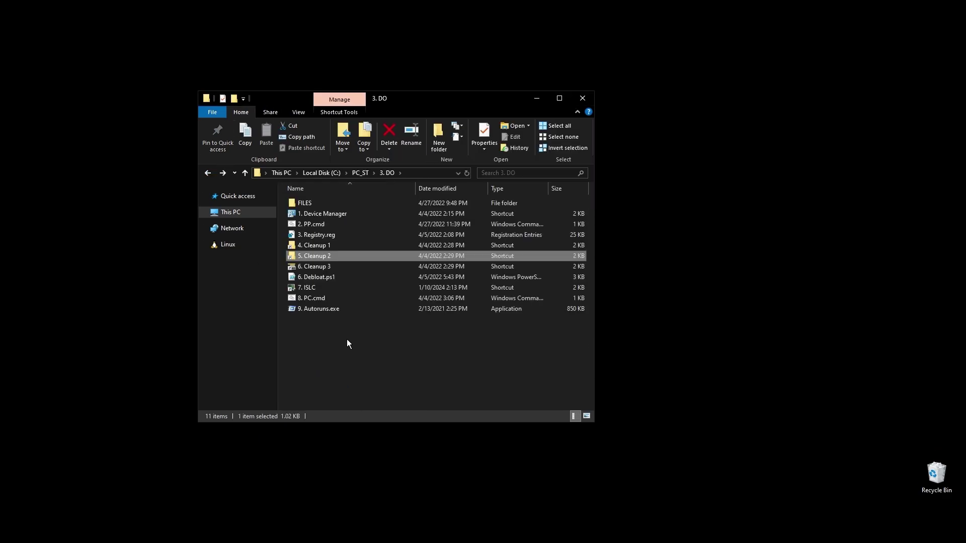
# - Run Disk Cleanup on drive C: through 6. Cleanup 3, permanently delete the checked files and move the progress window clear of the folder
pyautogui.doubleClick(314, 266)
pyautogui.click(456, 282)
pyautogui.click(106, 243)
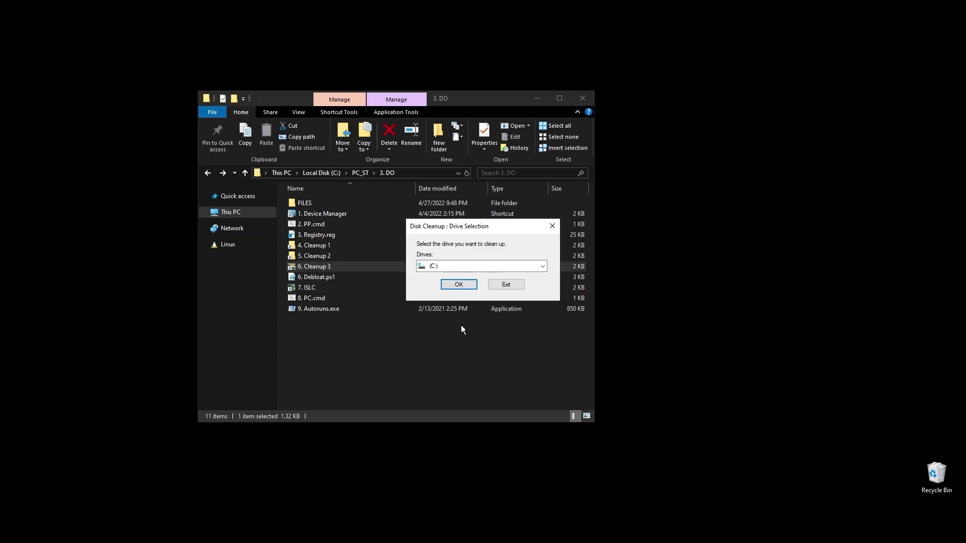
pyautogui.click(455, 282)
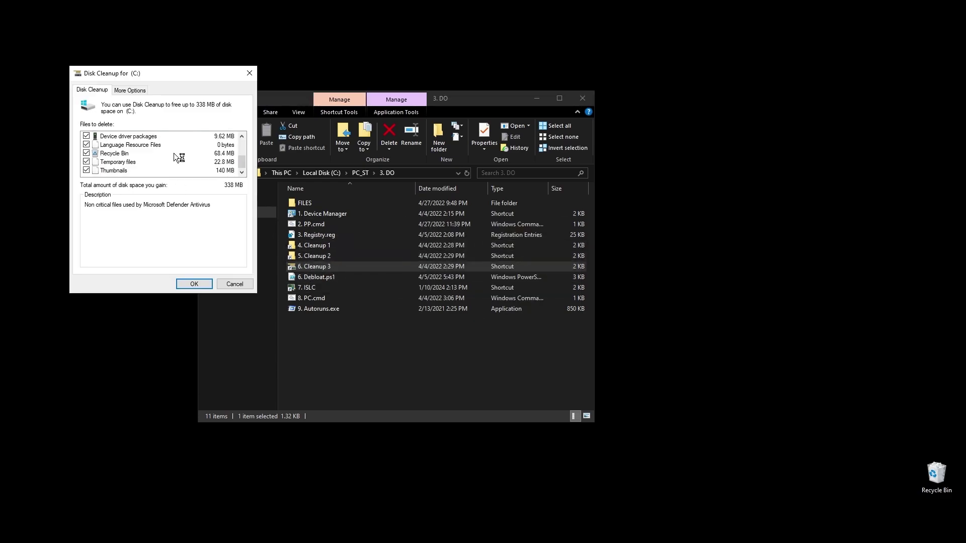
pyautogui.click(194, 283)
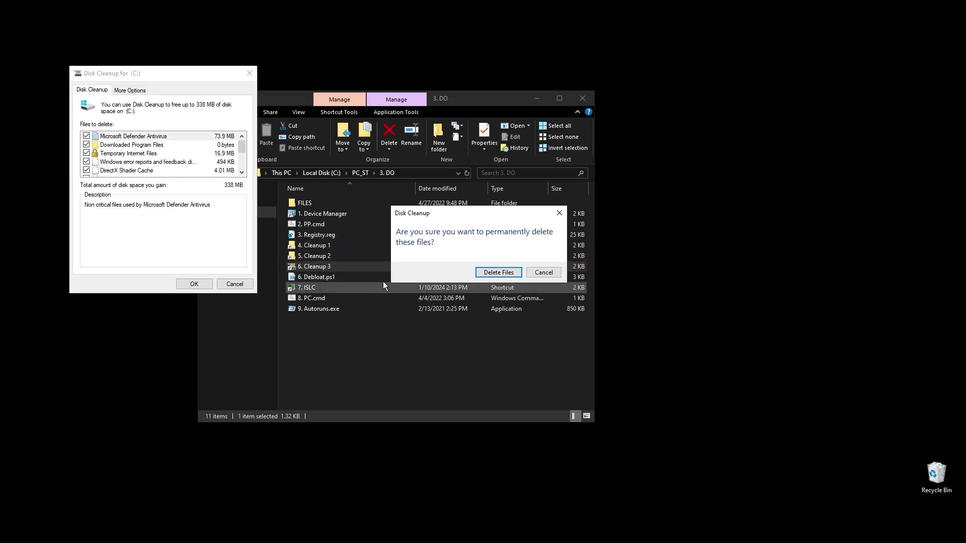
pyautogui.click(497, 272)
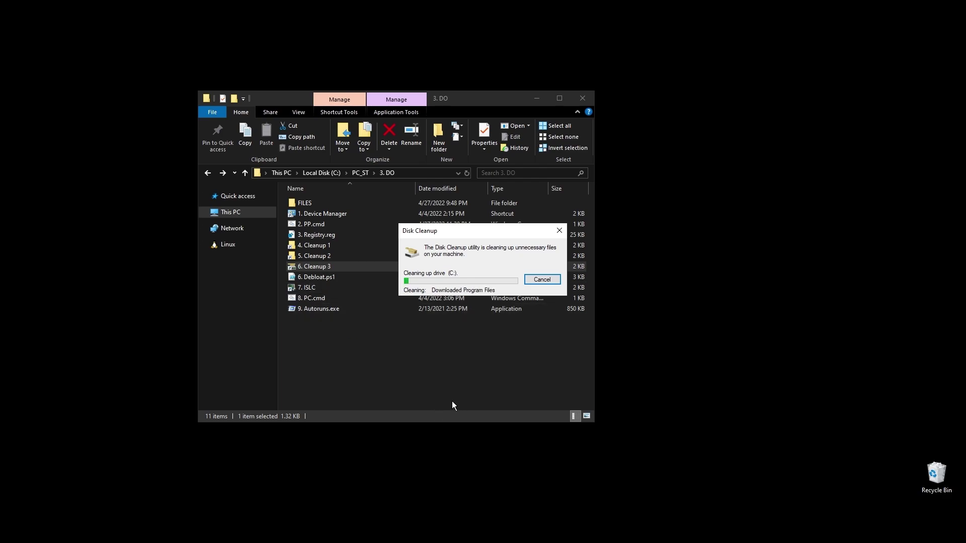
pyautogui.moveTo(484, 230); pyautogui.dragTo(745, 251)
pyautogui.click(509, 367)
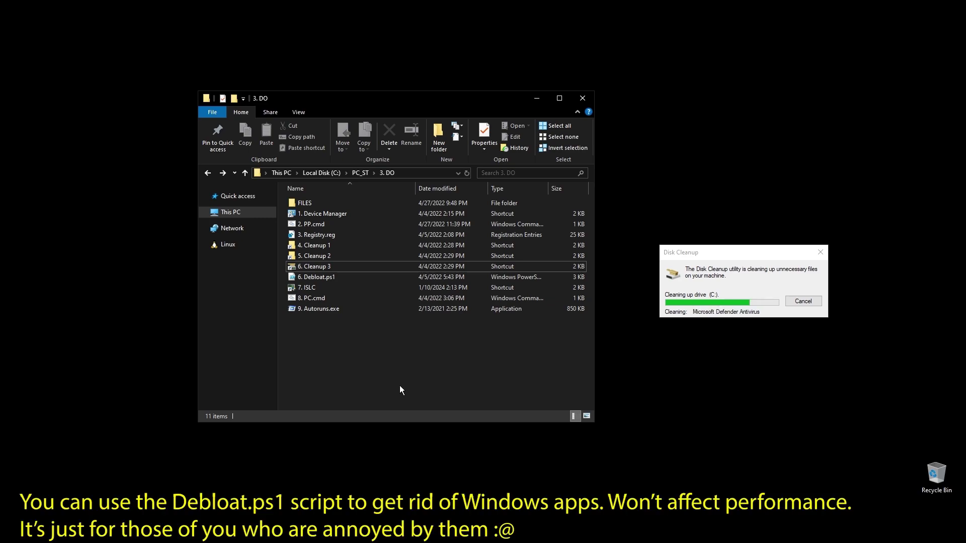
# - Open 7. ISLC, set the wanted timer resolution to 0.50, restart the monitoring and minimize the window
pyautogui.click(306, 289)
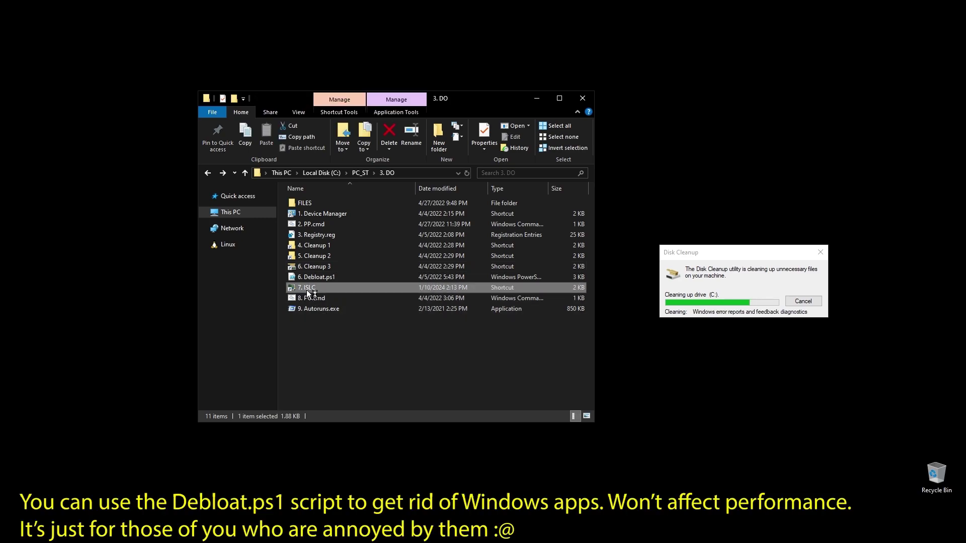
pyautogui.press('Return')
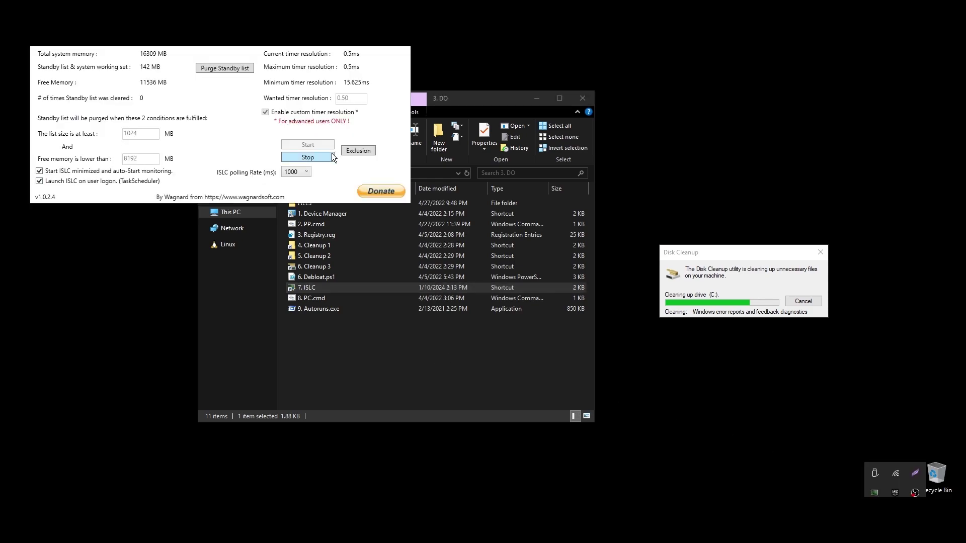
pyautogui.click(309, 159)
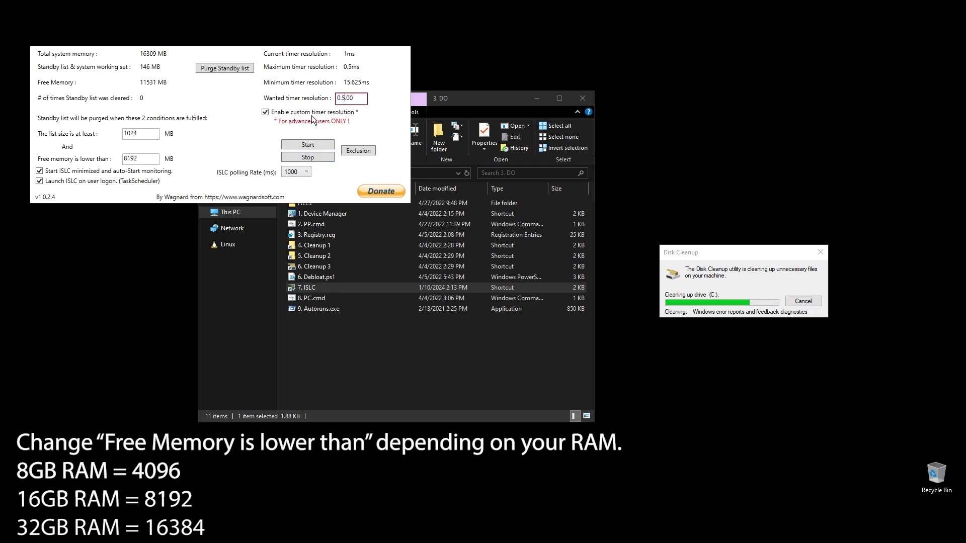
pyautogui.write('.')
pyautogui.click(297, 144)
pyautogui.moveTo(282, 45); pyautogui.dragTo(561, 320)
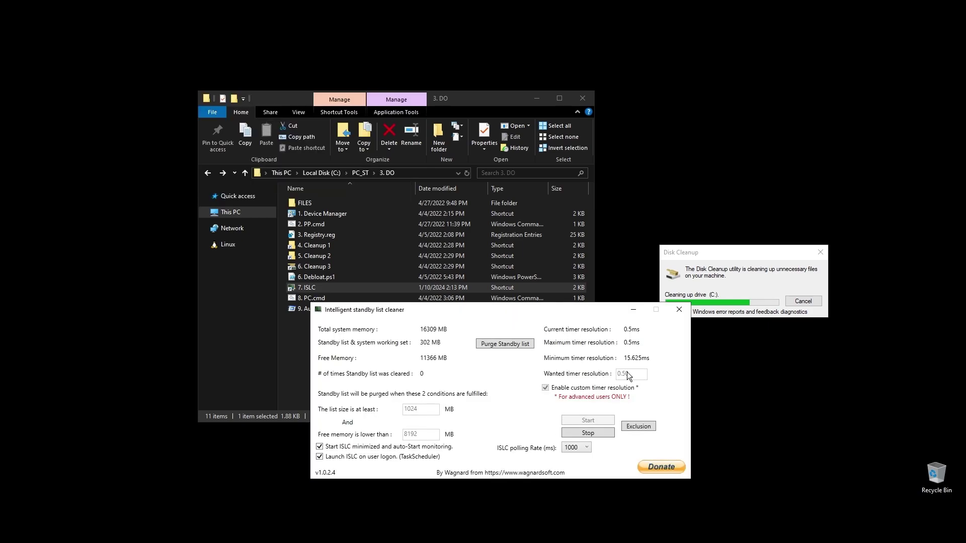
pyautogui.click(632, 309)
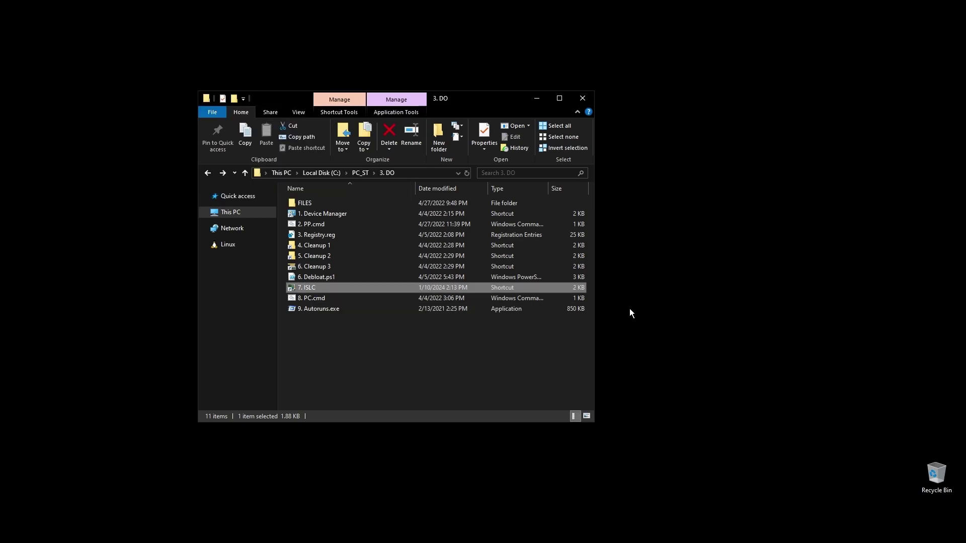
# - Run 8. PC.cmd as administrator, review its command output and close the console
pyautogui.rightClick(314, 300)
pyautogui.click(370, 115)
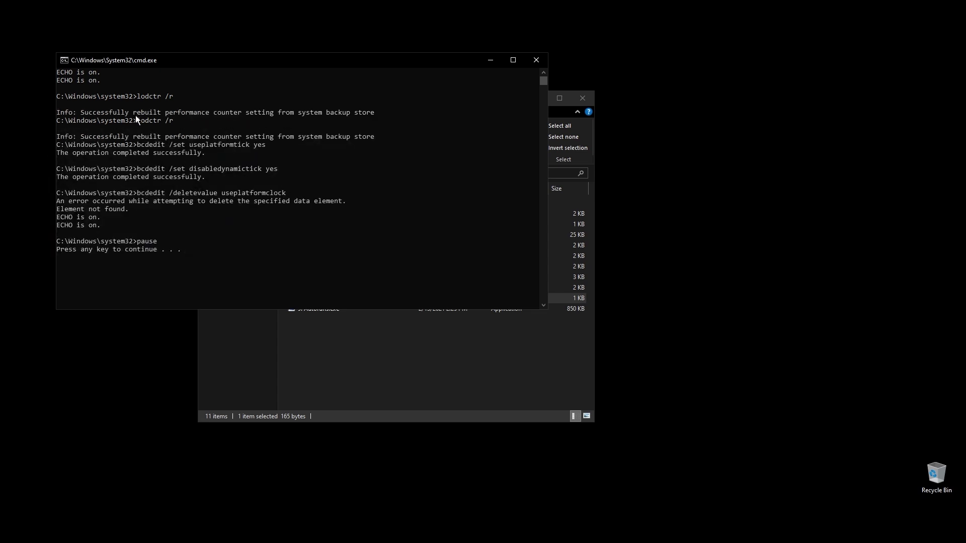
pyautogui.moveTo(83, 113); pyautogui.dragTo(242, 114)
pyautogui.press('Return')
pyautogui.press('Return')
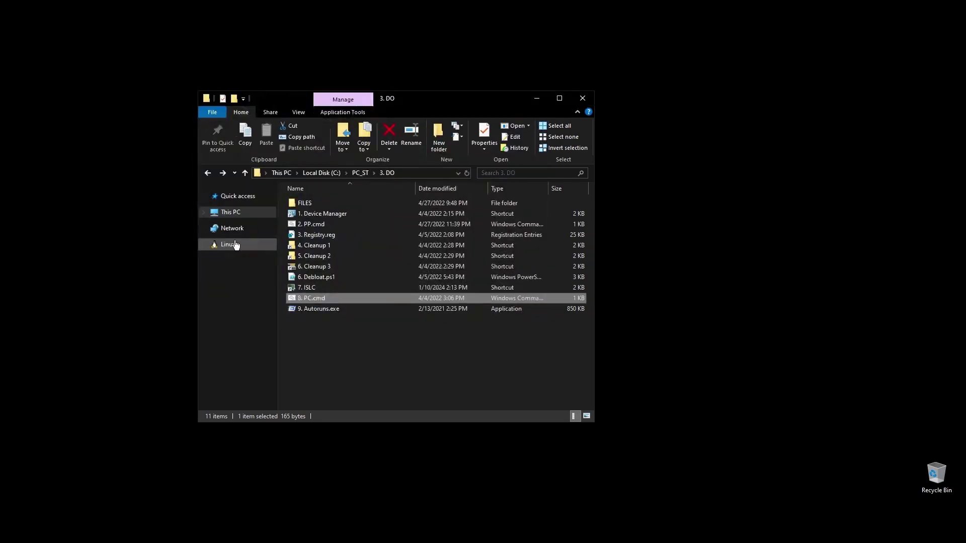
# - Run 9. Autoruns.exe as administrator and disable the Adobe CCXProcess, Adobe Creative Cloud, Lightshot and Razer AppEngine logon entries
pyautogui.rightClick(312, 309)
pyautogui.click(385, 327)
pyautogui.click(405, 198)
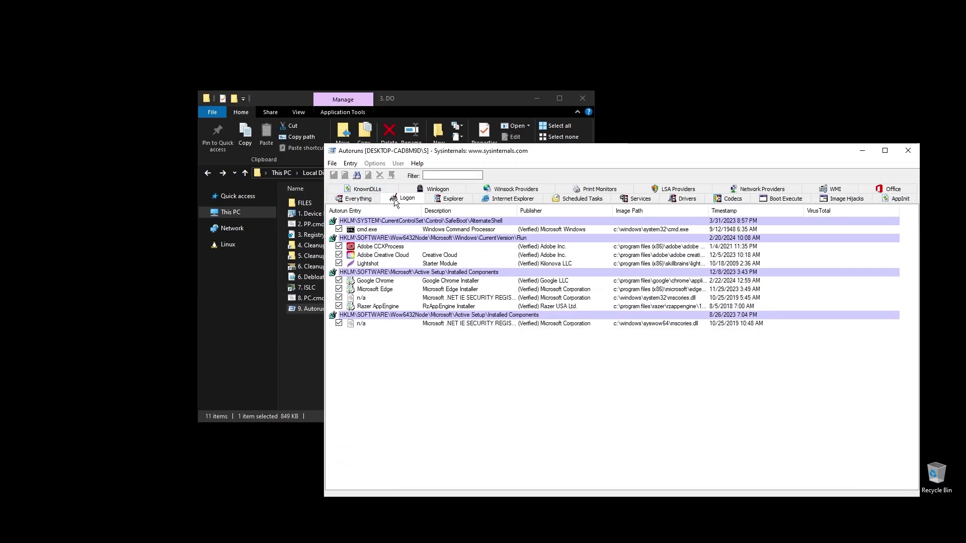
pyautogui.click(339, 246)
pyautogui.click(339, 254)
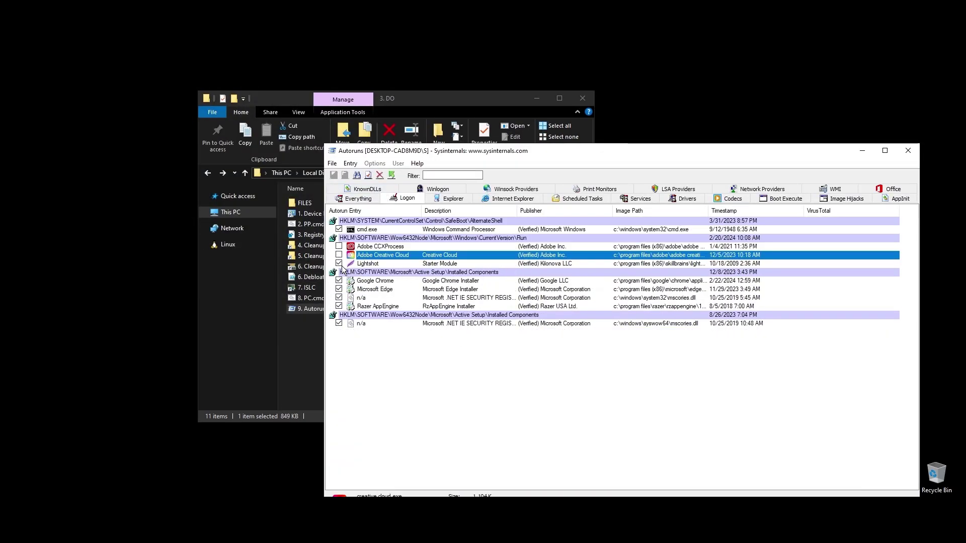
pyautogui.click(338, 263)
pyautogui.click(339, 306)
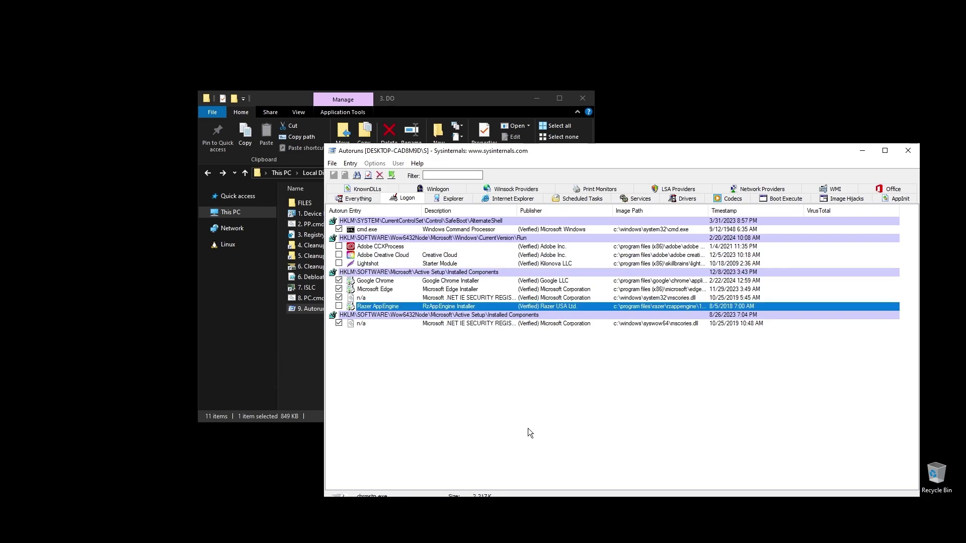
# - Disable the AnyDesk, nordvpn-service, NordUpdaterService and nordsec-threatprotection services in Autoruns
pyautogui.click(553, 198)
pyautogui.click(634, 199)
pyautogui.moveTo(603, 151); pyautogui.dragTo(581, 105)
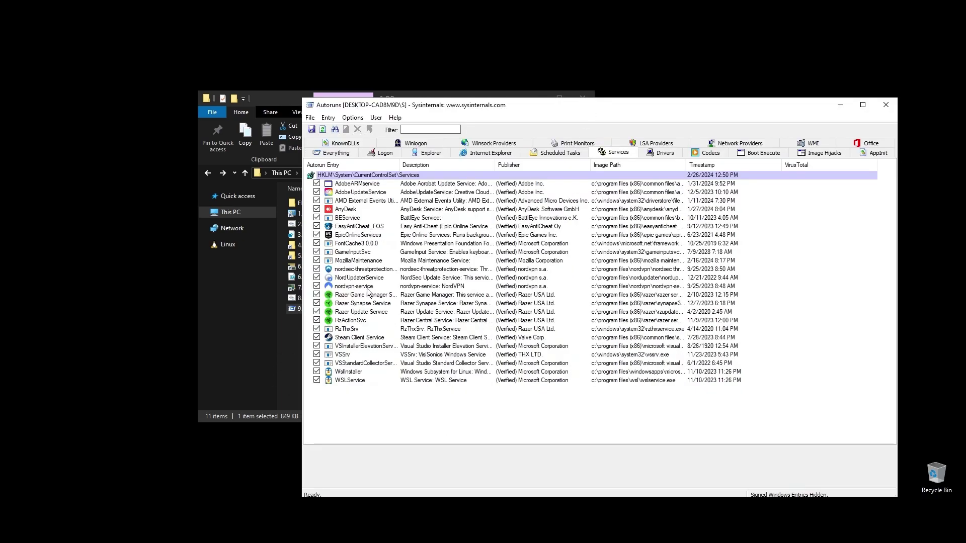
pyautogui.click(317, 210)
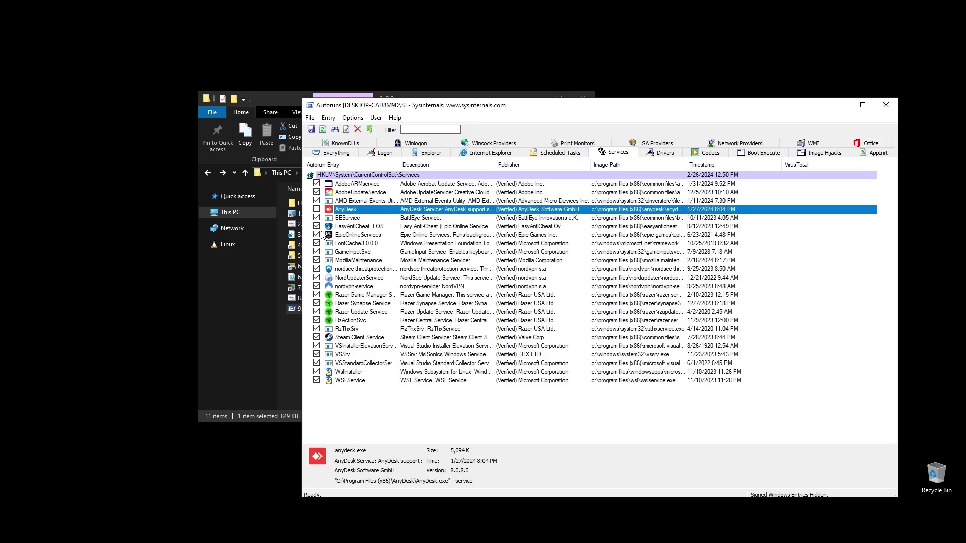
pyautogui.click(317, 287)
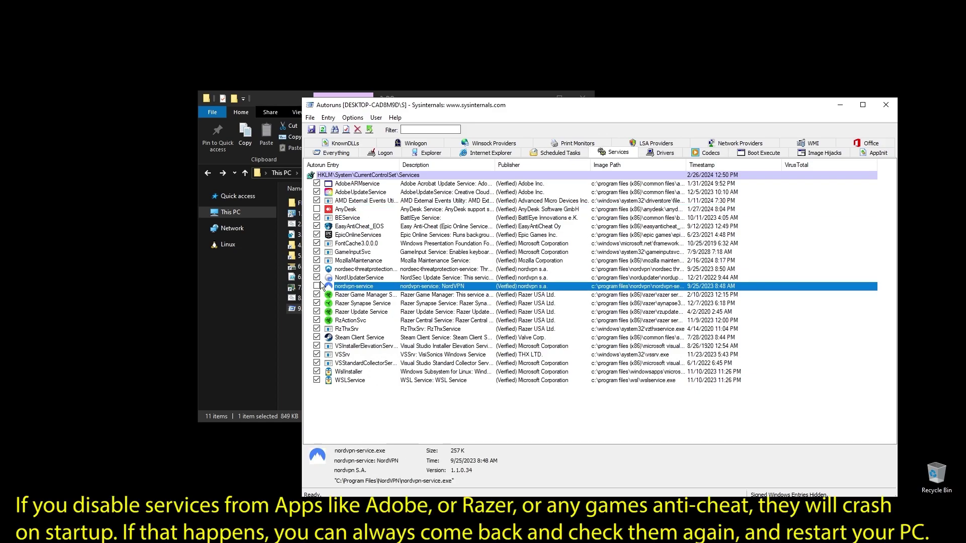
pyautogui.click(317, 277)
pyautogui.click(316, 269)
# - Disable the Razer Game Manager, Synapse and Update services, RzActionSvc, Steam Client Service, WSLService and WslInstaller, and close Autoruns
pyautogui.click(317, 294)
pyautogui.click(317, 303)
pyautogui.click(317, 312)
pyautogui.click(317, 321)
pyautogui.click(317, 338)
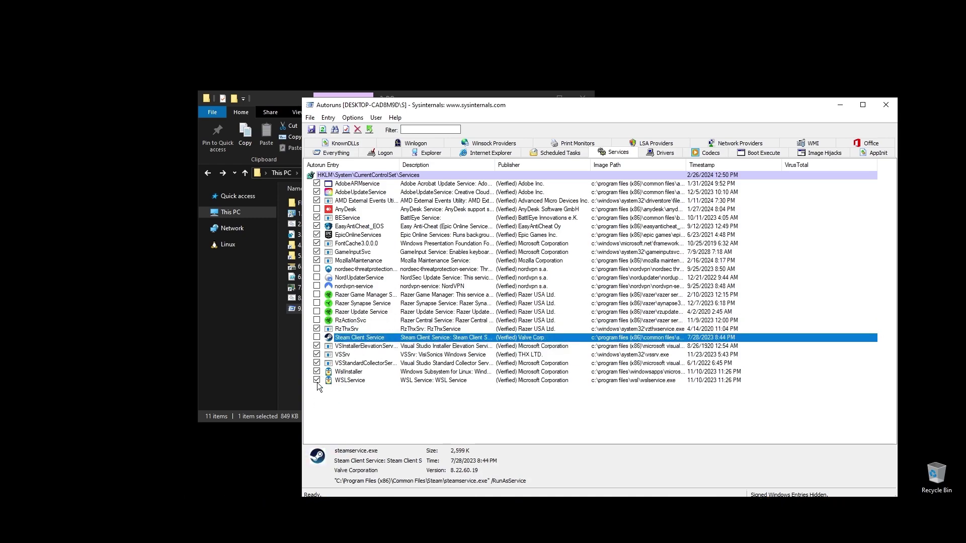
pyautogui.click(317, 380)
pyautogui.click(317, 371)
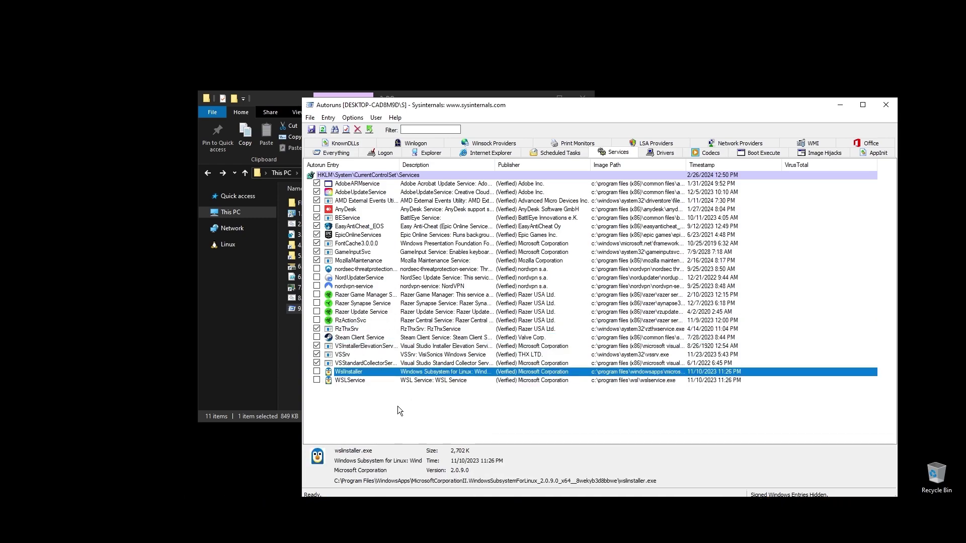
pyautogui.click(467, 406)
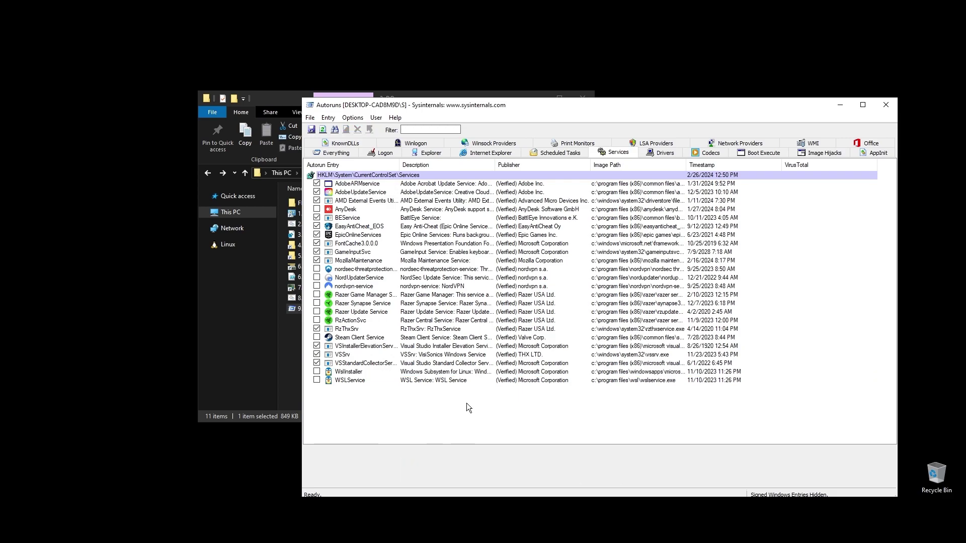
pyautogui.hotkey('alt', 'F4')
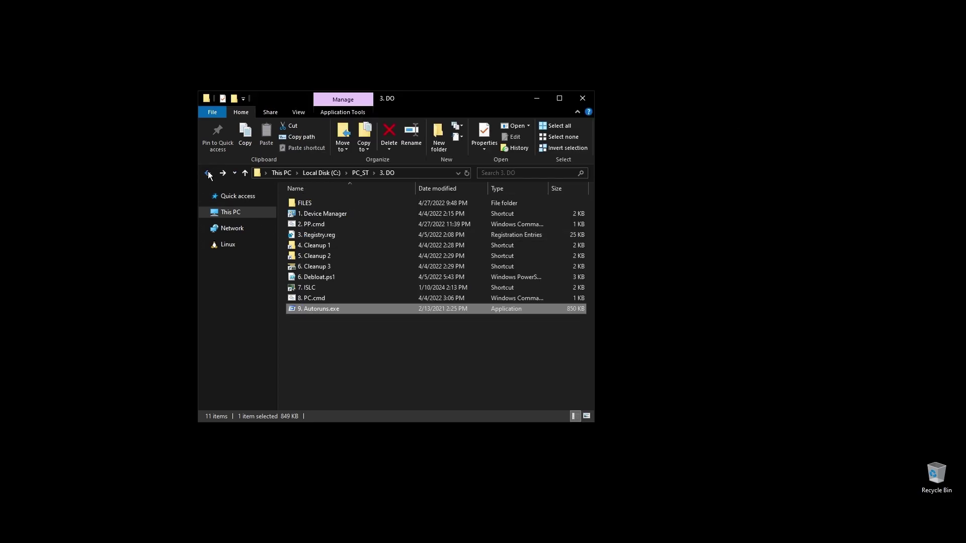
# - Go to the DDU folder inside PC_ST\4. GPU and run Display Driver Uninstaller.exe as administrator
pyautogui.click(208, 173)
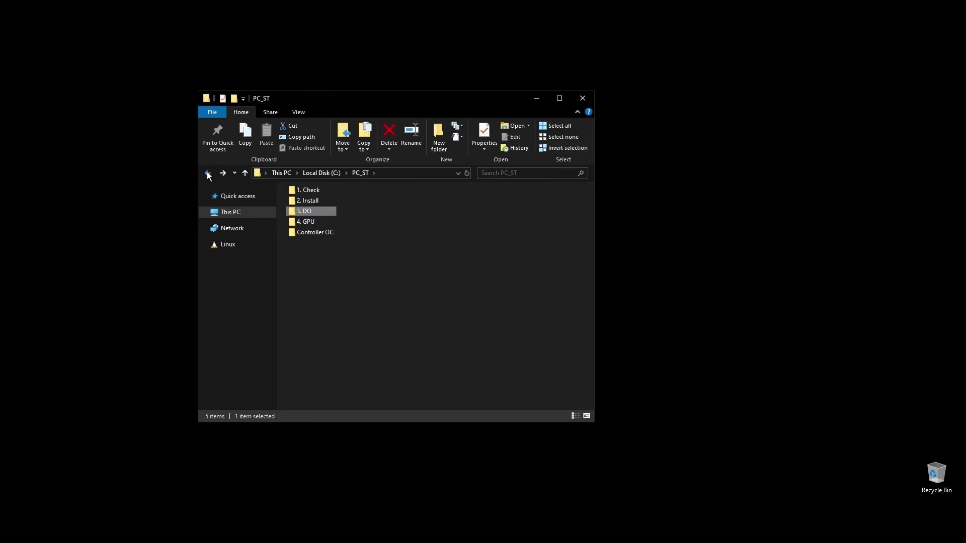
pyautogui.moveTo(305, 211); pyautogui.dragTo(307, 218)
pyautogui.doubleClick(309, 221)
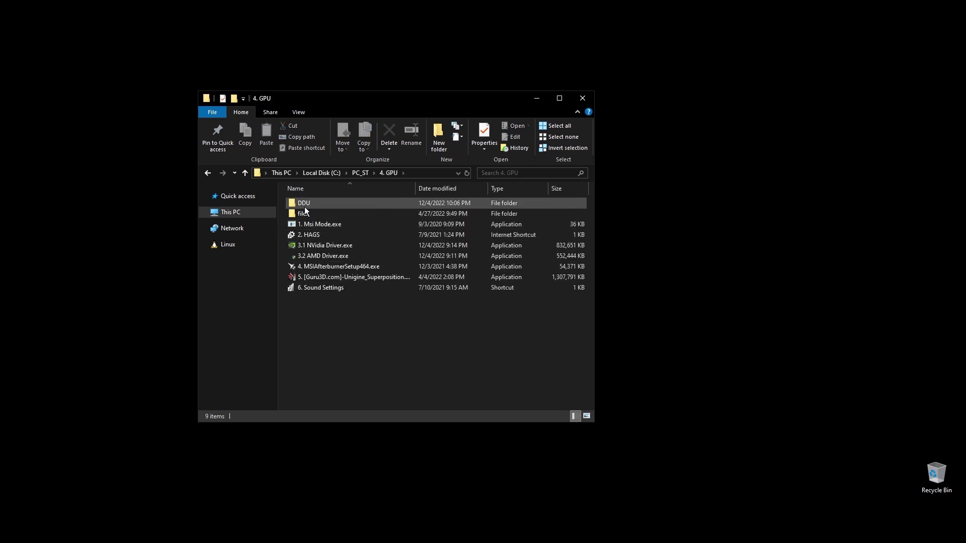
pyautogui.doubleClick(321, 202)
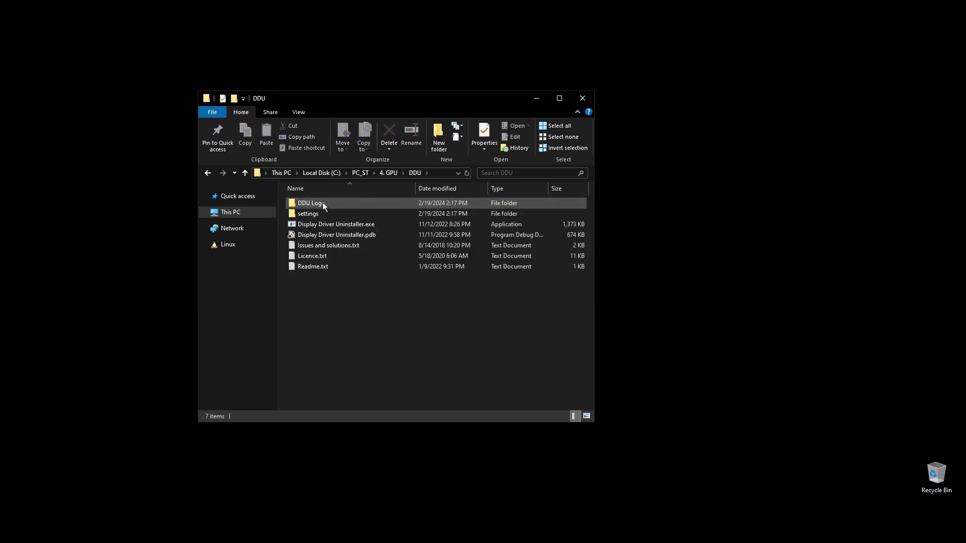
pyautogui.rightClick(326, 227)
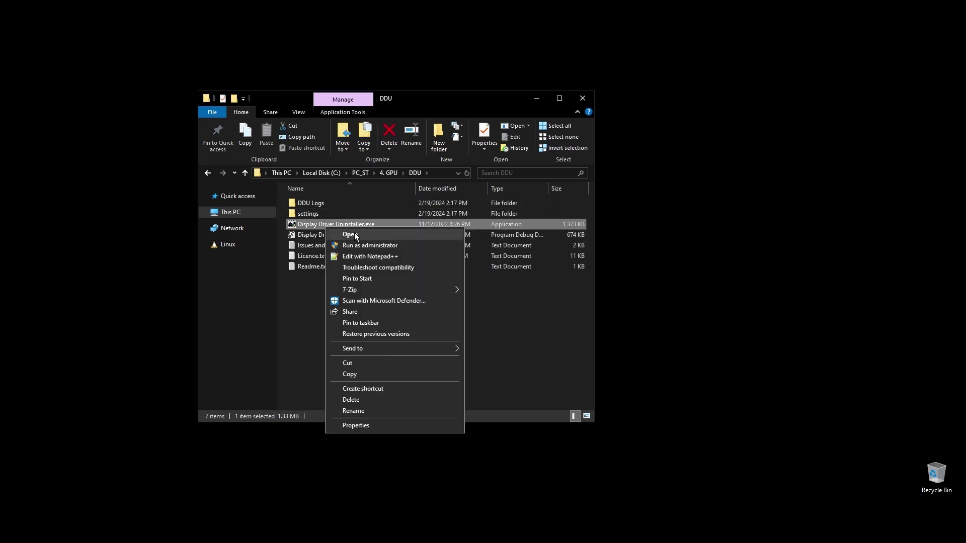
pyautogui.click(386, 246)
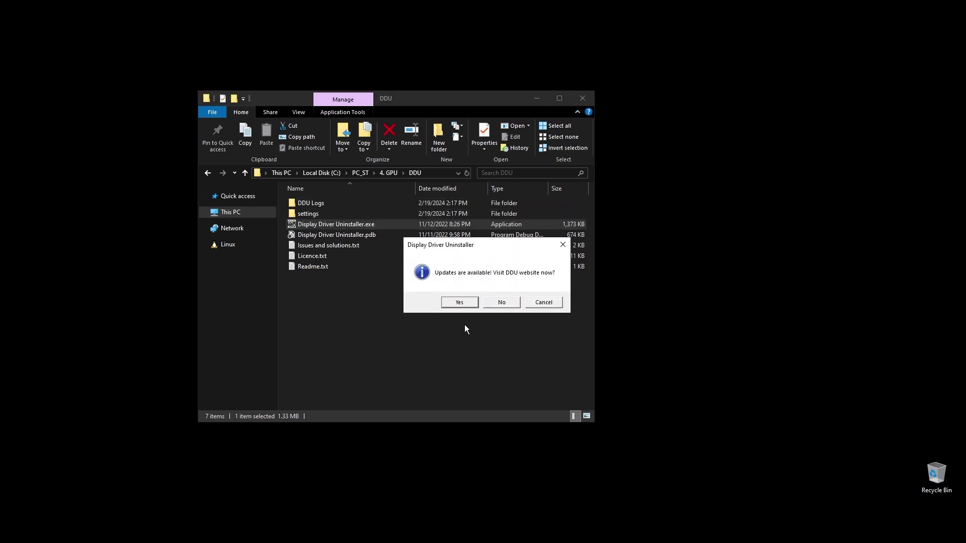
# - Dismiss the update notices of Display Driver Uninstaller and set the device type to GPU
pyautogui.click(557, 303)
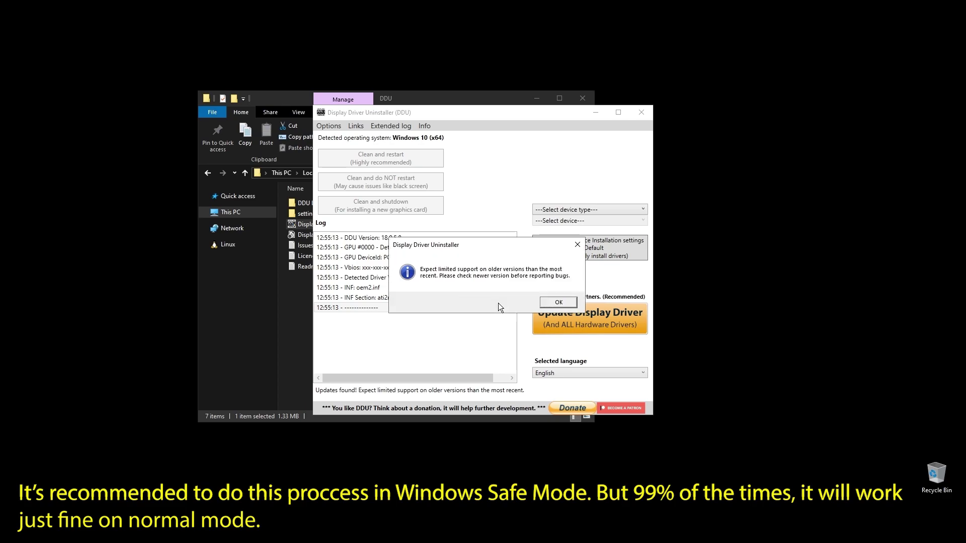
pyautogui.click(559, 303)
pyautogui.click(561, 302)
pyautogui.click(561, 209)
pyautogui.click(547, 240)
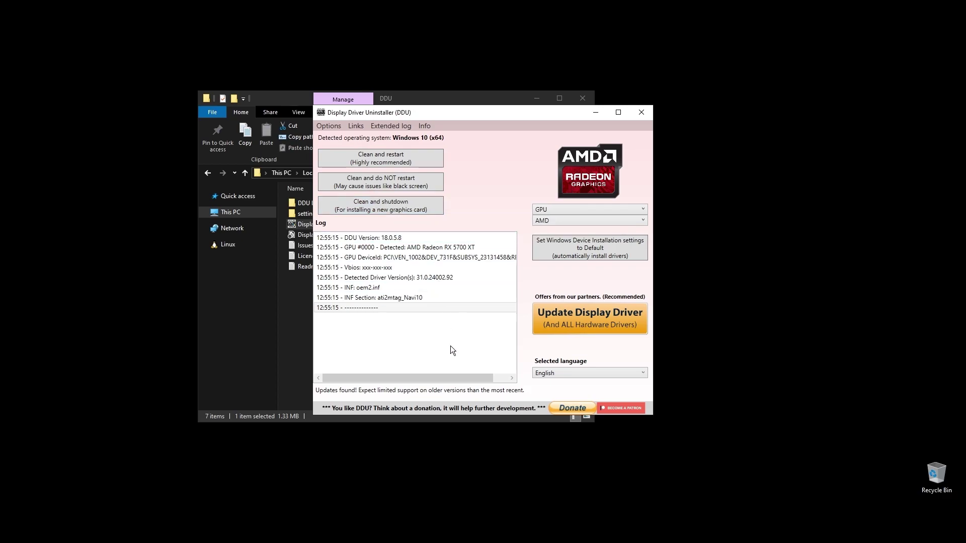
# - Close Display Driver Uninstaller, return to the 4. GPU folder and select 3.1 NVidia Driver.exe
pyautogui.click(644, 112)
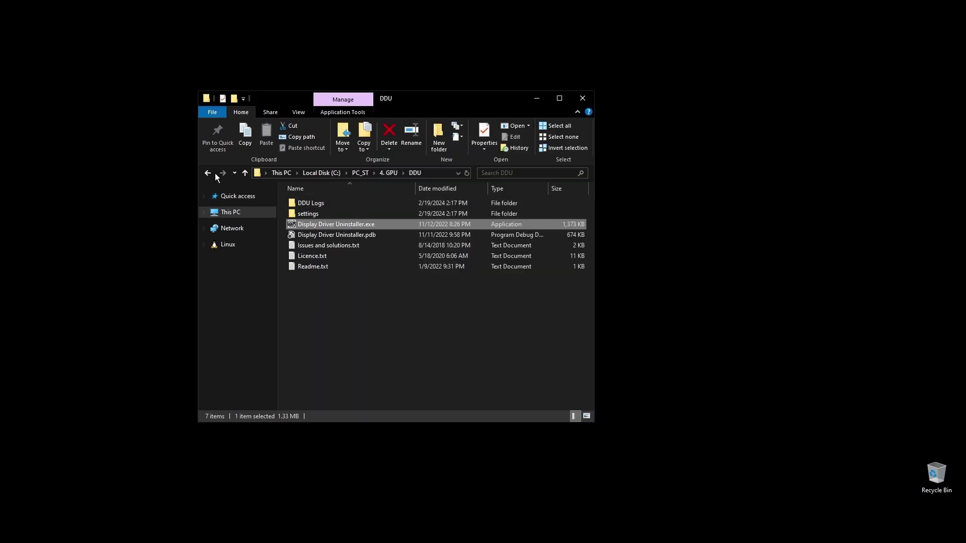
pyautogui.hotkey('alt', 'Up')
pyautogui.click(342, 330)
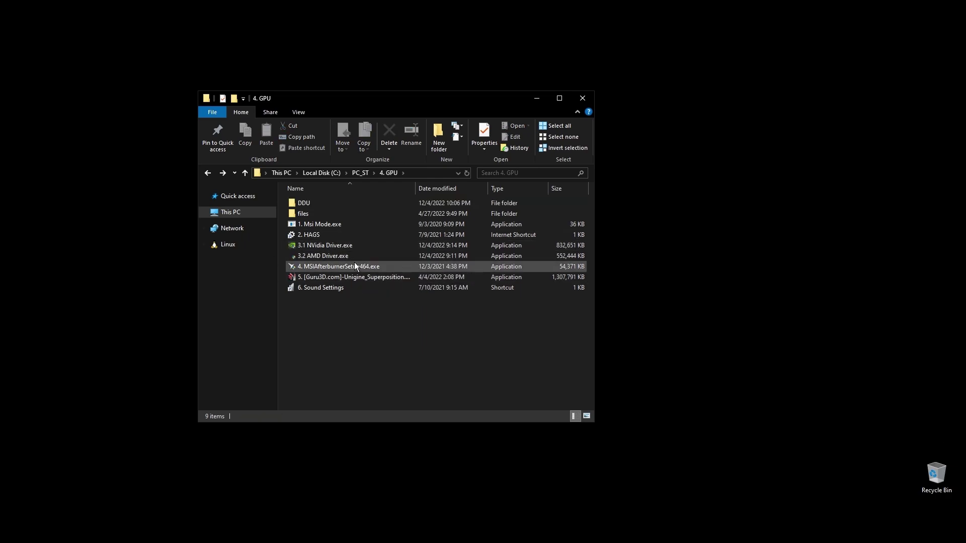
pyautogui.click(337, 247)
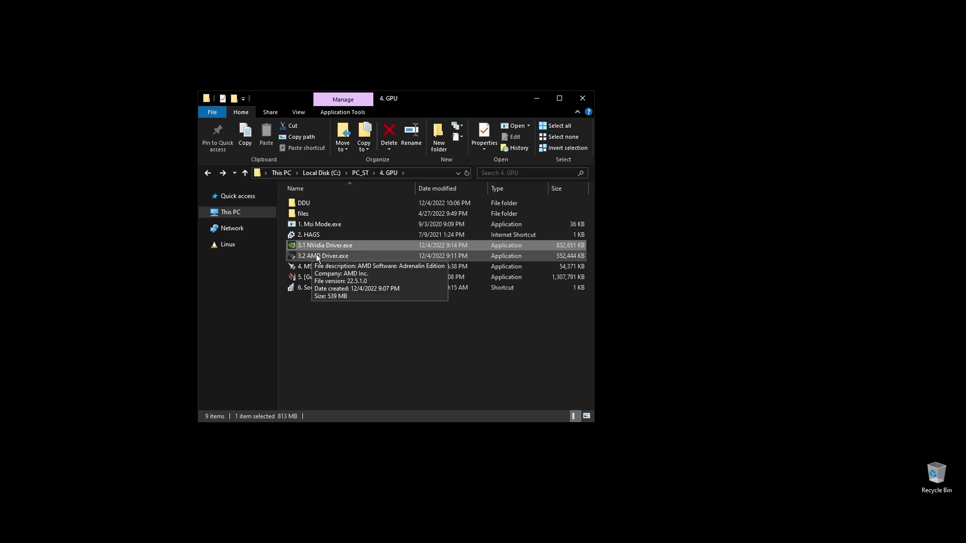
pyautogui.press('Return')
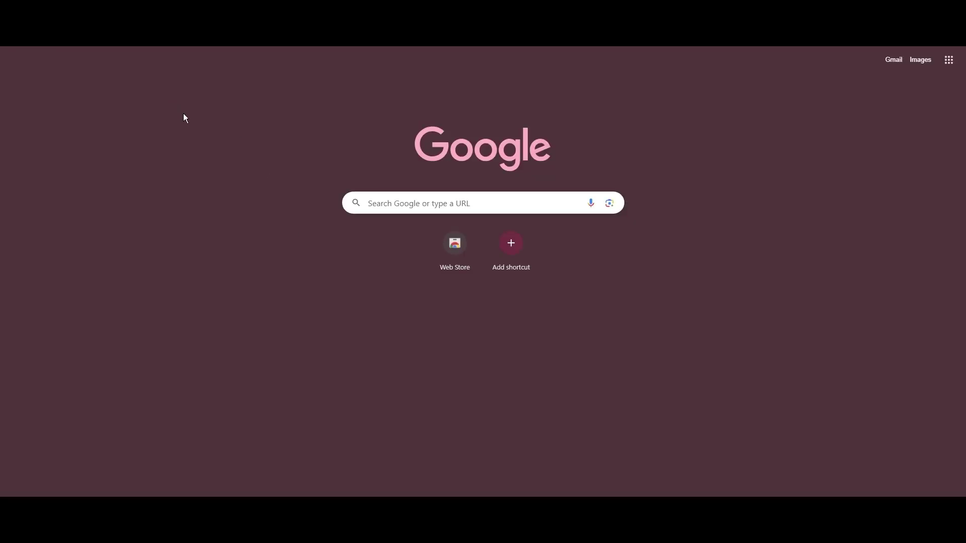
# - Search Google for "amd drivers" in the browser and open AMD's drivers and support page
pyautogui.write('amd drivers')
pyautogui.press('Return')
pyautogui.click(544, 453)
pyautogui.click(173, 170)
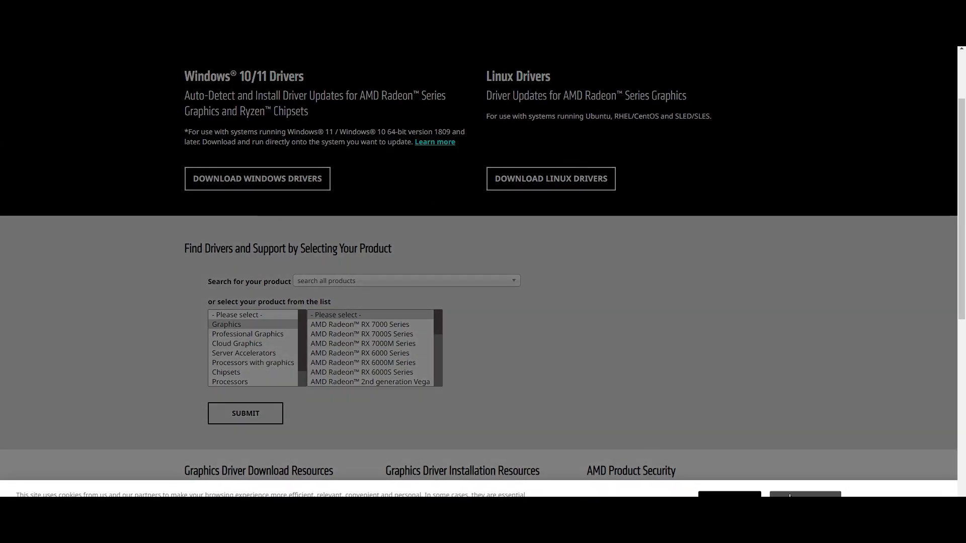
# - Dismiss the cookie notice and find the driver page for the AMD Radeon RX 5700 XT graphics card
pyautogui.click(790, 496)
pyautogui.click(394, 334)
pyautogui.click(396, 324)
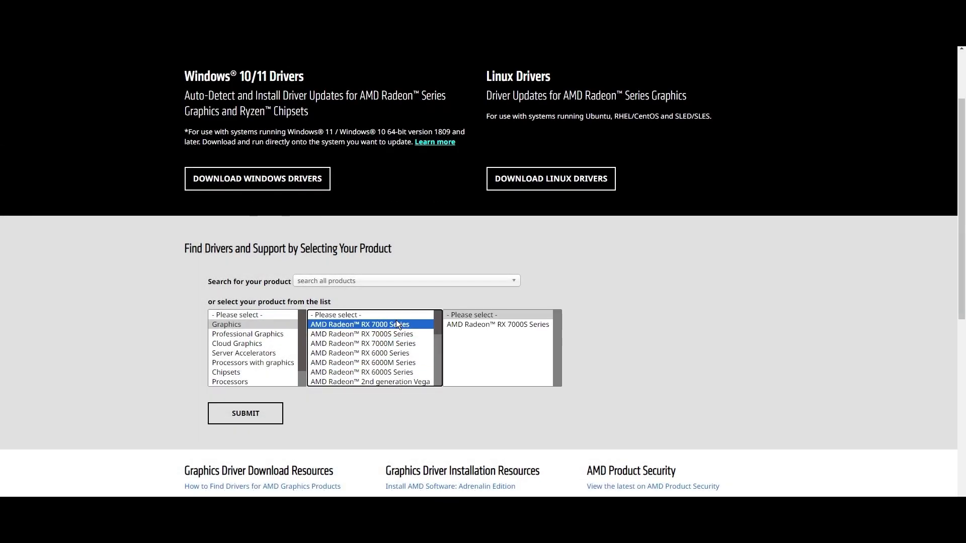
pyautogui.click(394, 335)
pyautogui.click(395, 373)
pyautogui.scroll(-2, 392, 353)
pyautogui.click(391, 342)
pyautogui.click(495, 324)
pyautogui.click(634, 333)
pyautogui.click(248, 416)
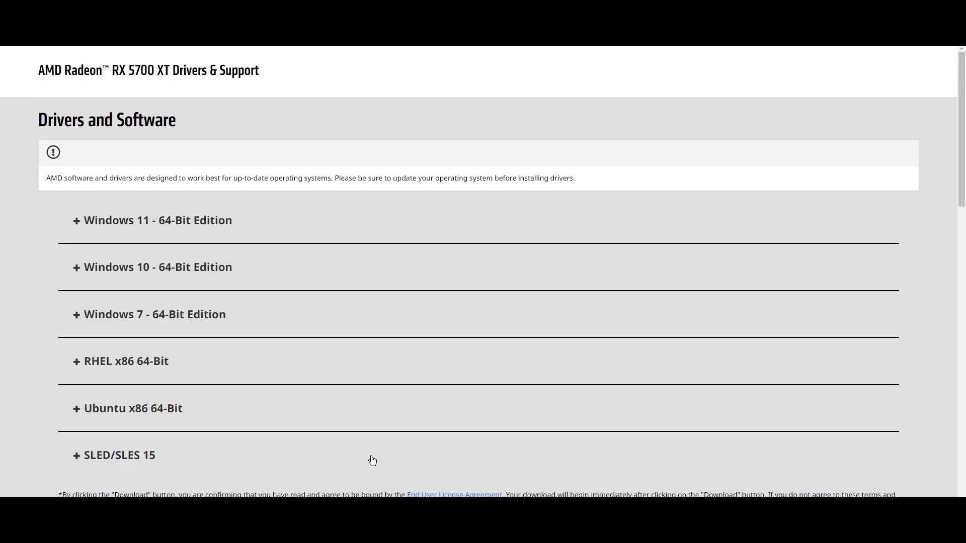
# - Expand the Windows 11 - 64-Bit Edition section and review the AMD driver downloads offered there
pyautogui.scroll(-2, 211, 392)
pyautogui.scroll(-2, 209, 419)
pyautogui.moveTo(98, 334); pyautogui.dragTo(230, 334)
pyautogui.scroll(3, 279, 317)
# - Search Google for "nvidia drivers", open NVIDIA's driver page and fill in the product selection to look up a driver
pyautogui.hotkey('ctrl', 'l')
pyautogui.write('nvidia drivers')
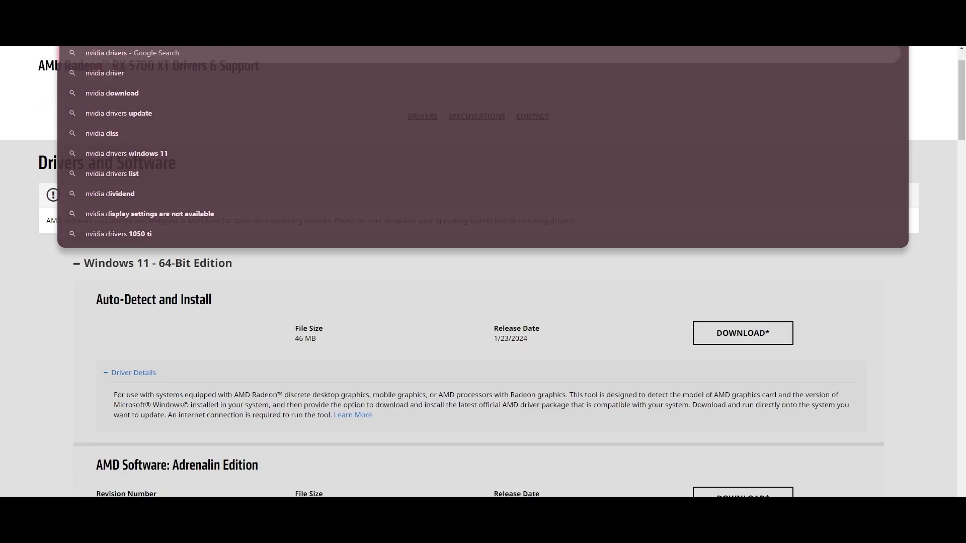
pyautogui.press('Return')
pyautogui.click(220, 170)
pyautogui.click(456, 157)
pyautogui.click(469, 179)
pyautogui.click(469, 174)
pyautogui.click(514, 224)
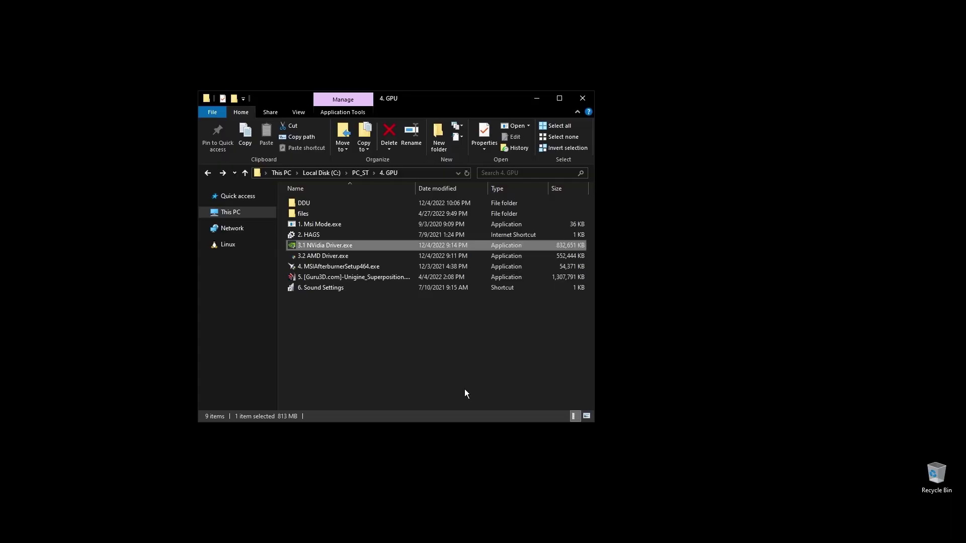
# - Open the 2. HAGS shortcut in the 4. GPU folder to check the Graphics settings, and close Settings
pyautogui.click(683, 334)
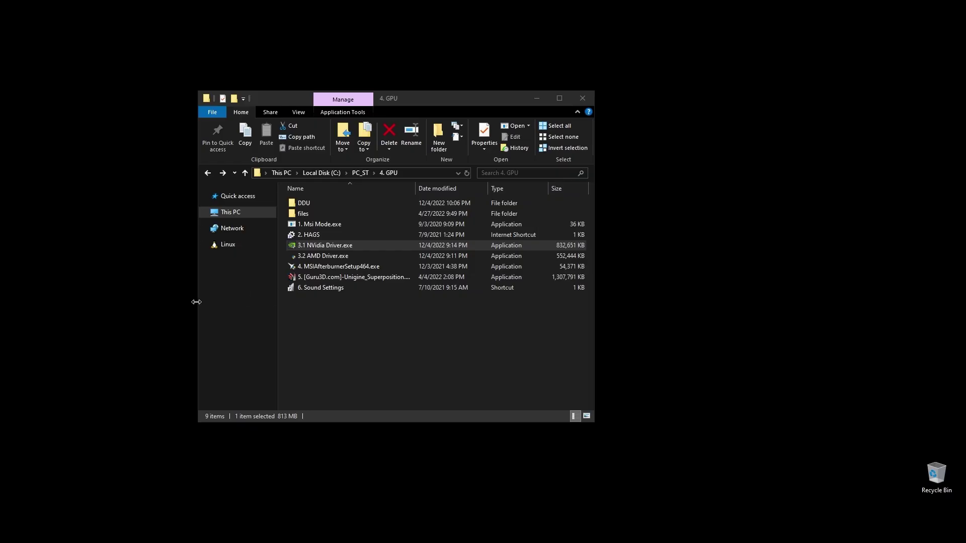
pyautogui.doubleClick(318, 234)
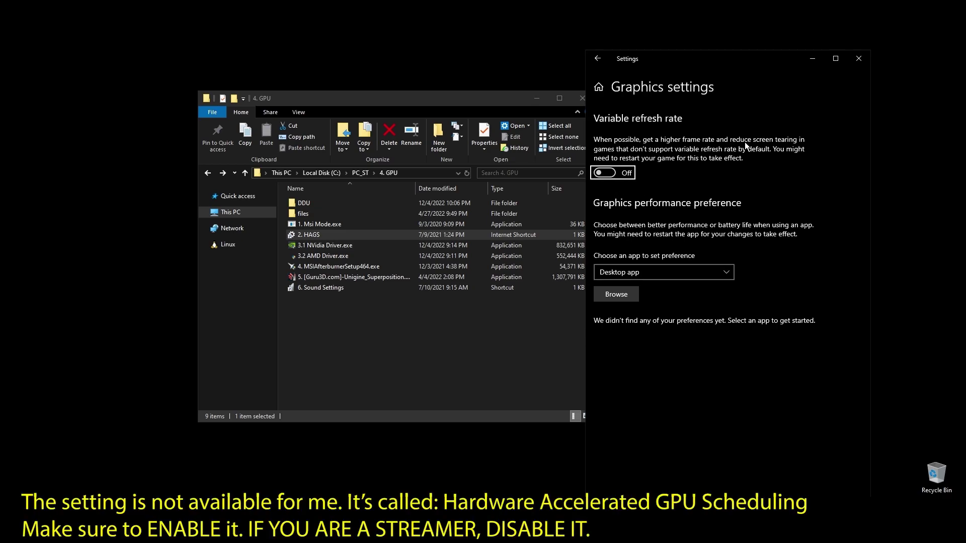
pyautogui.click(852, 63)
# - Open 6. Sound Settings and set the 24G2W1G4 playback device's default format to 24 bit, 48000 Hz (Studio Quality)
pyautogui.doubleClick(322, 287)
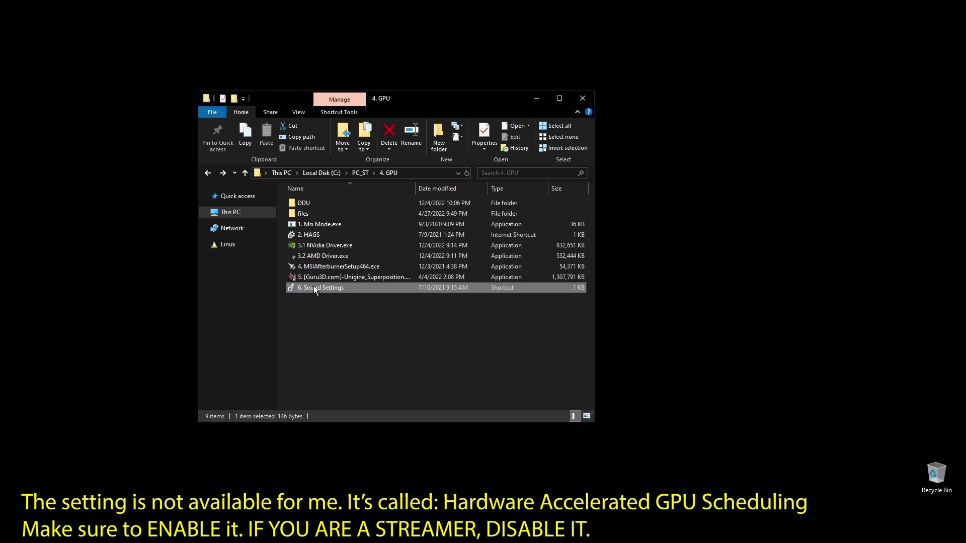
pyautogui.click(277, 301)
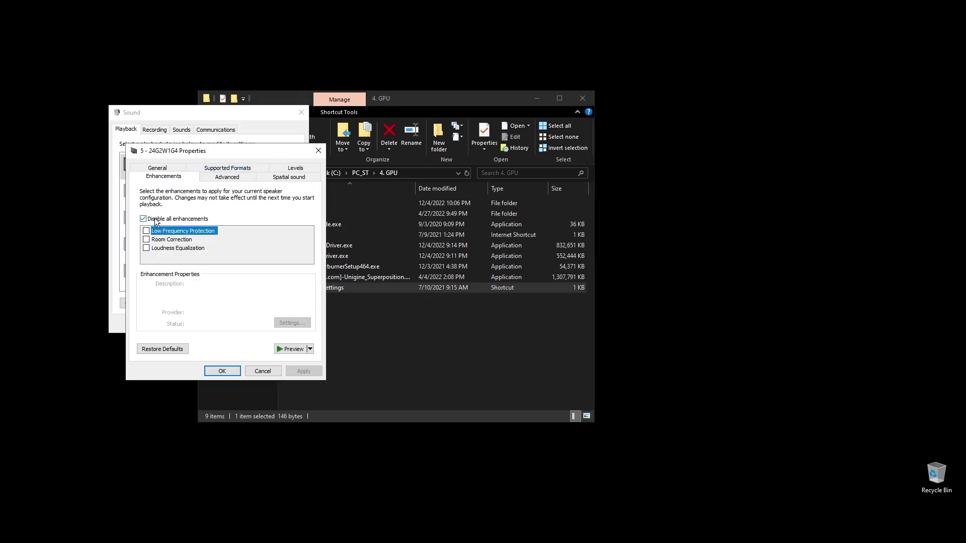
pyautogui.click(227, 177)
pyautogui.click(211, 223)
pyautogui.click(210, 228)
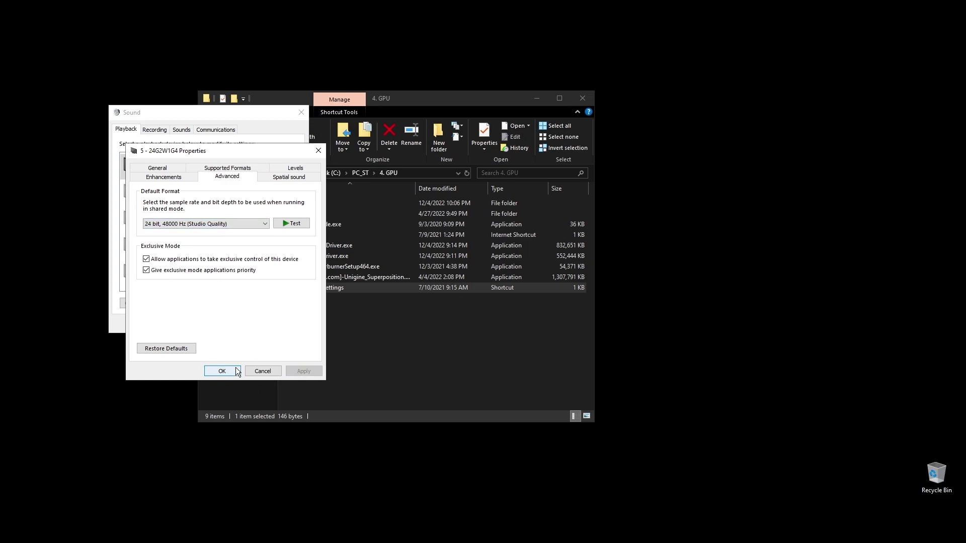
pyautogui.click(254, 371)
# - Check the enhancements of the High Definition Audio Device speakers and set their default format to 24 bit, 48000 Hz (Studio Quality)
pyautogui.scroll(-2, 292, 203)
pyautogui.rightClick(239, 191)
pyautogui.click(284, 292)
pyautogui.click(196, 167)
pyautogui.click(231, 167)
pyautogui.click(226, 215)
pyautogui.click(228, 248)
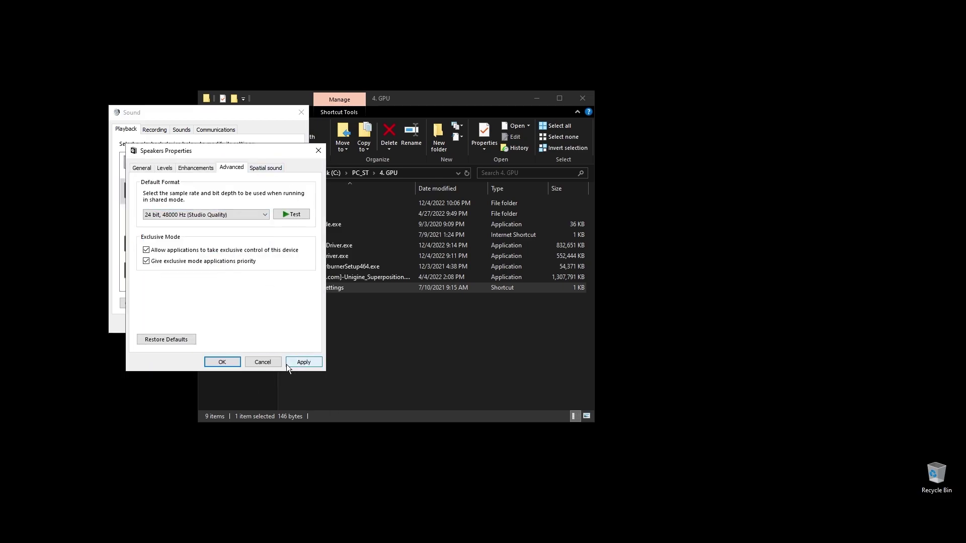
pyautogui.click(280, 364)
# - Choose the default format for the Razer USB Sound Card speakers in their advanced properties and accept it
pyautogui.rightClick(205, 242)
pyautogui.click(224, 322)
pyautogui.click(231, 168)
pyautogui.click(190, 215)
pyautogui.click(201, 228)
pyautogui.click(222, 362)
# - Choose the default format for the THX Spatial speakers, accept it and close the Sound settings
pyautogui.scroll(-2, 293, 238)
pyautogui.rightClick(179, 241)
pyautogui.click(211, 339)
pyautogui.click(192, 169)
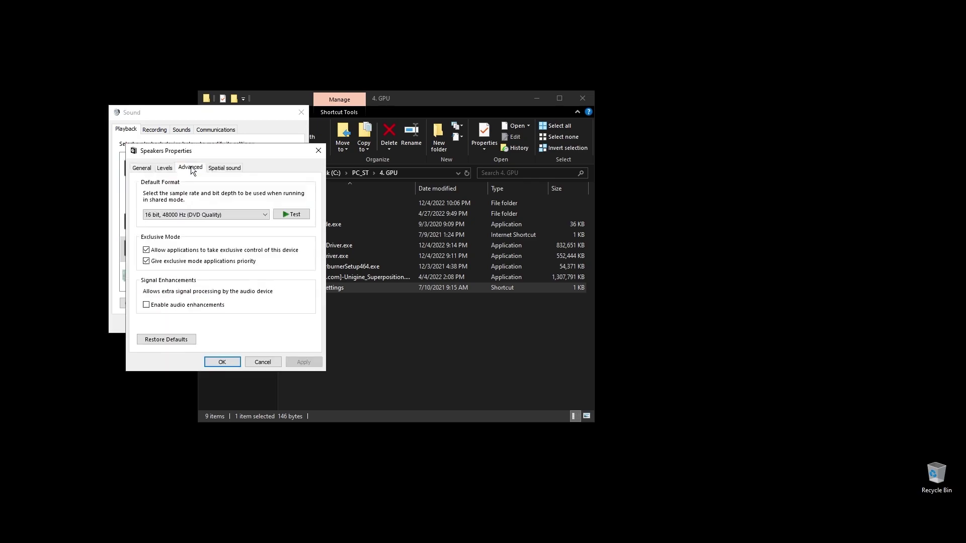
pyautogui.click(223, 215)
pyautogui.click(191, 227)
pyautogui.click(222, 363)
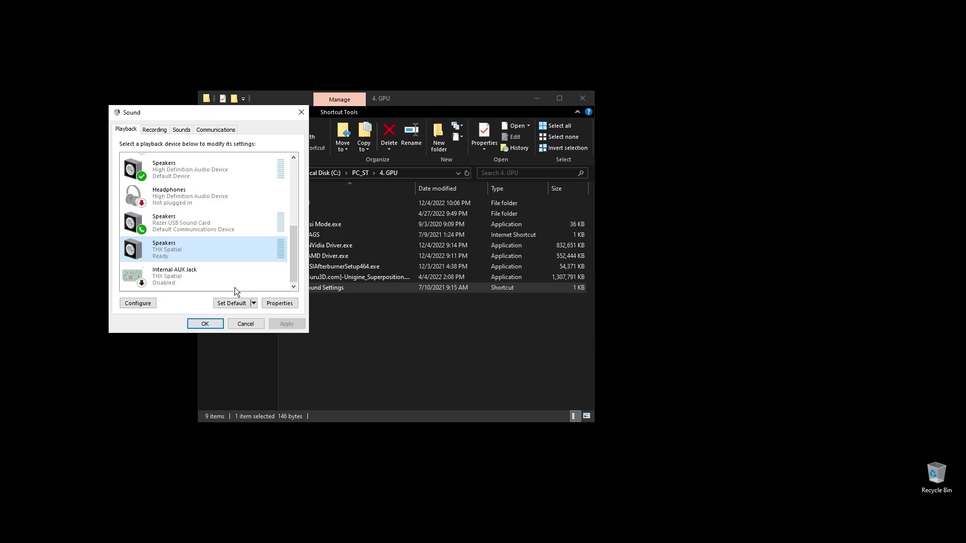
pyautogui.click(204, 324)
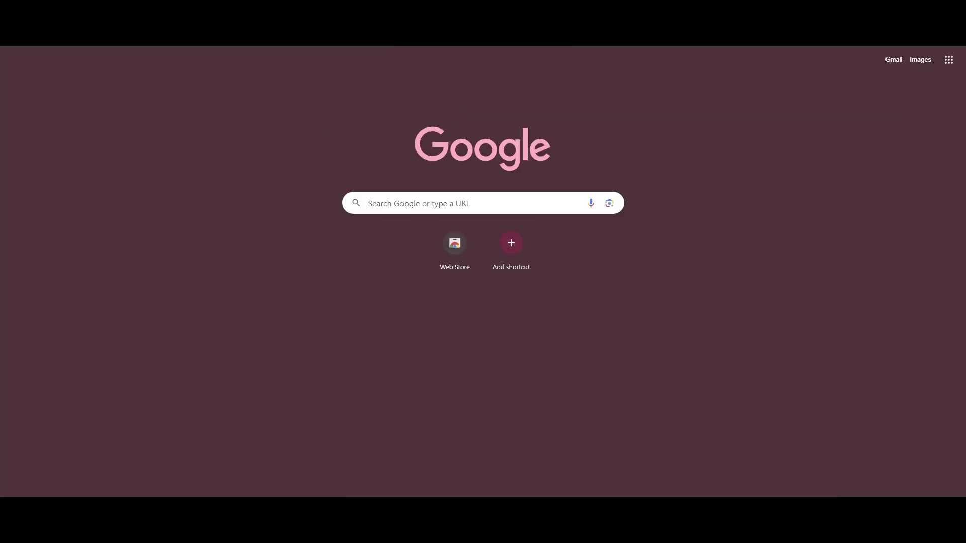
# - Open System Information, copy the BaseBoard Product entry and search Google for it in the browser
pyautogui.write('system information')
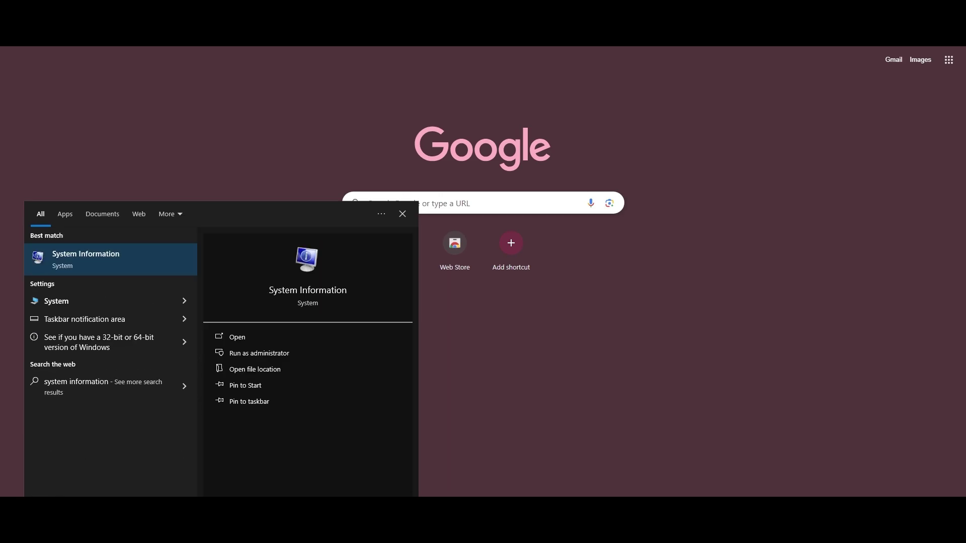
pyautogui.click(97, 259)
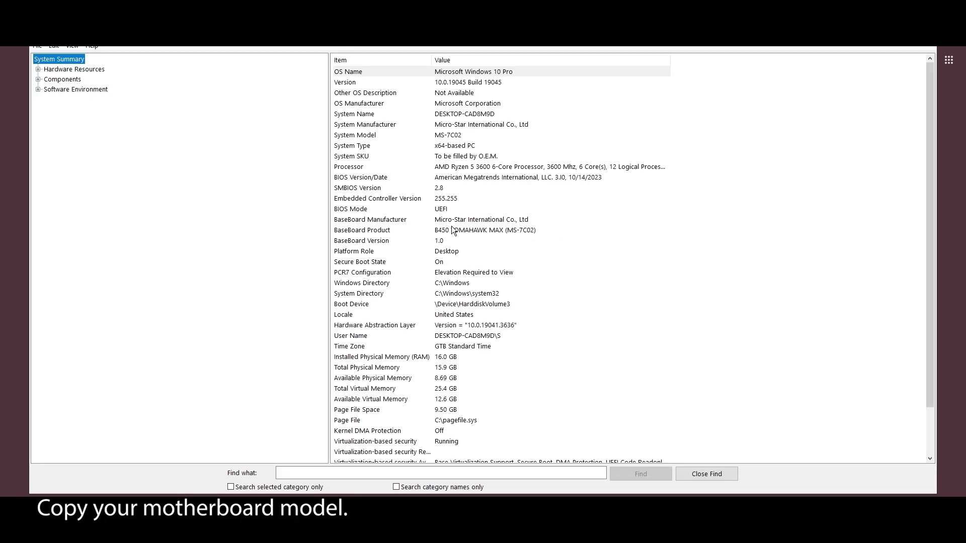
pyautogui.click(404, 231)
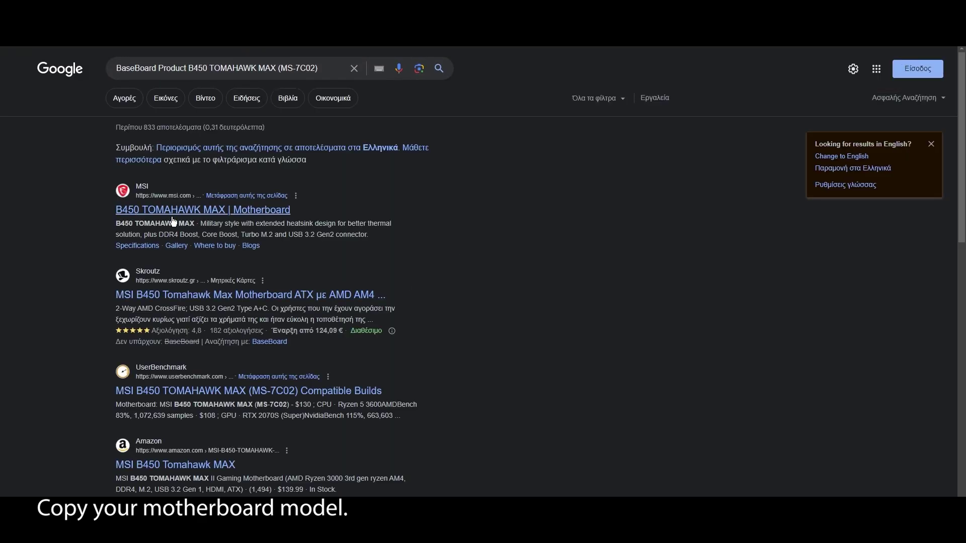
# - Open MSI's B450 TOMAHAWK MAX page, go to its support downloads and download AMI BIOS version 7C02v3I
pyautogui.click(197, 227)
pyautogui.click(819, 74)
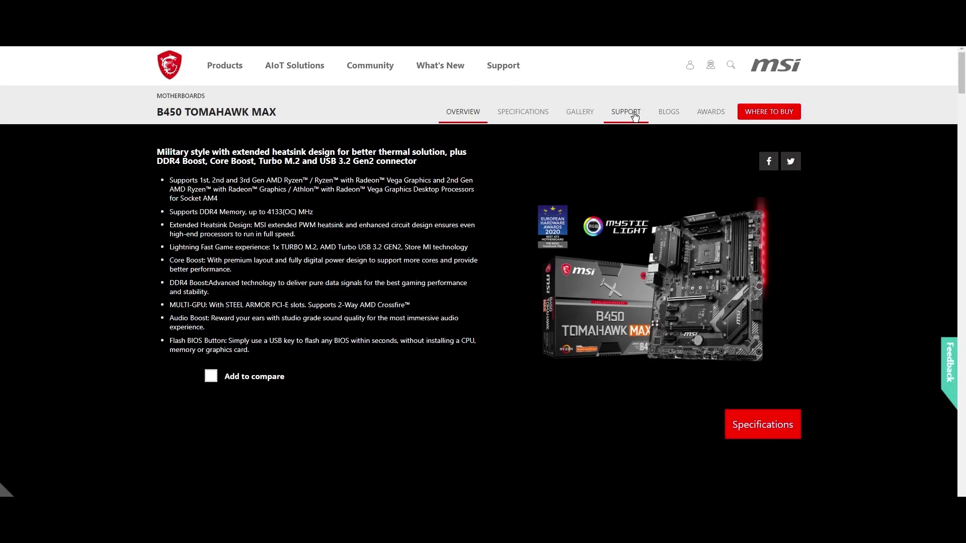
pyautogui.click(626, 112)
pyautogui.scroll(-3, 300, 237)
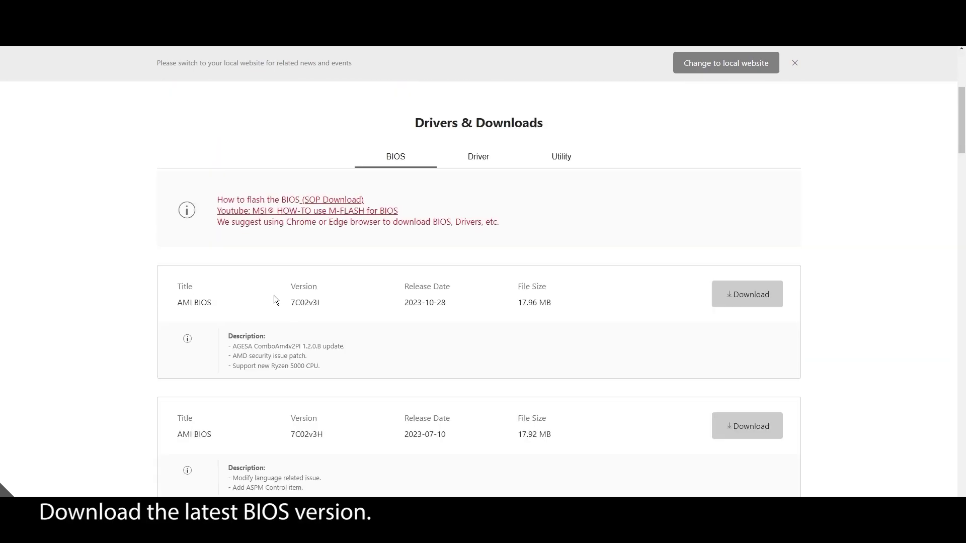
pyautogui.click(734, 302)
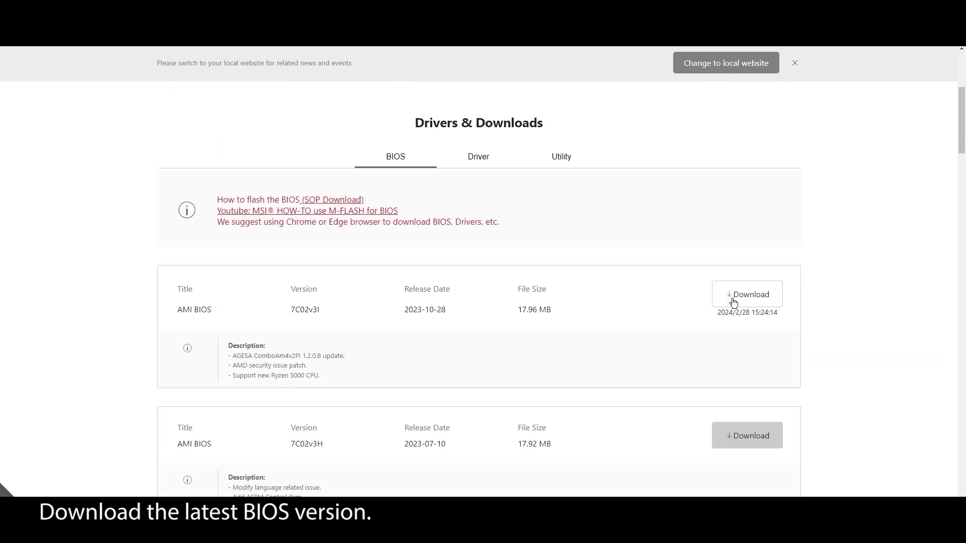